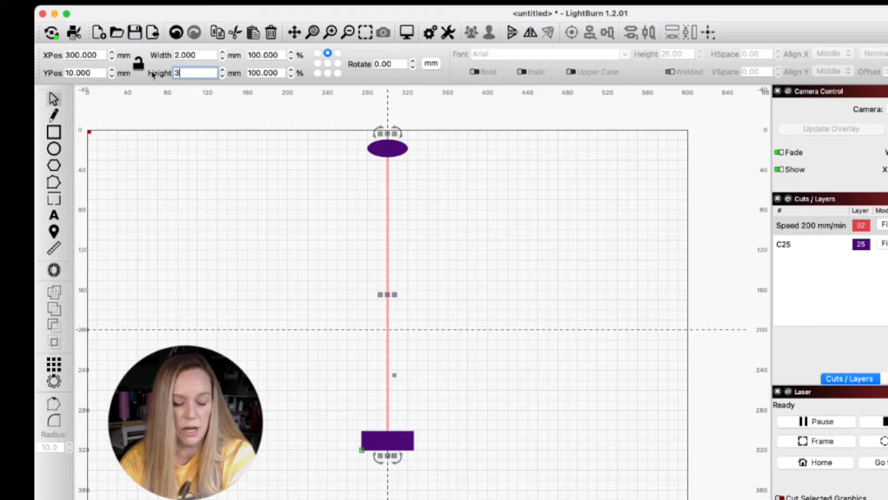
# - Set the red vertical line's height to 303 mm and make its bottom centre the position reference point
pyautogui.write('03')
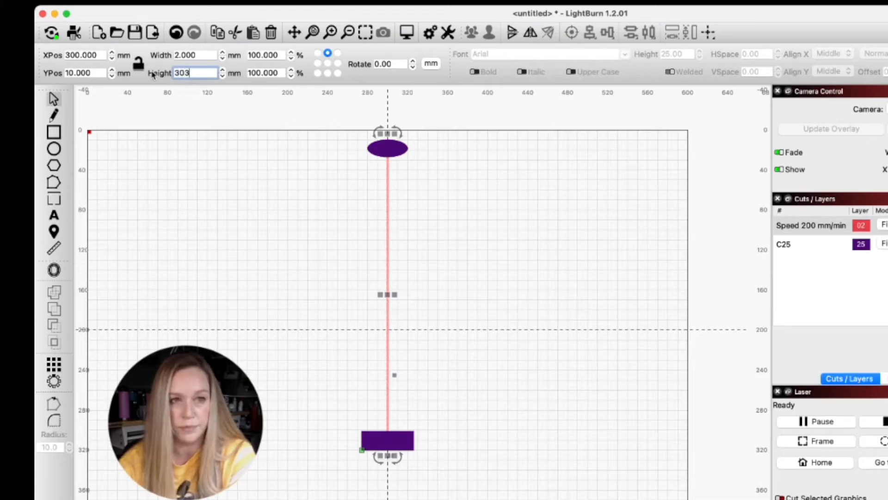
pyautogui.press('Return')
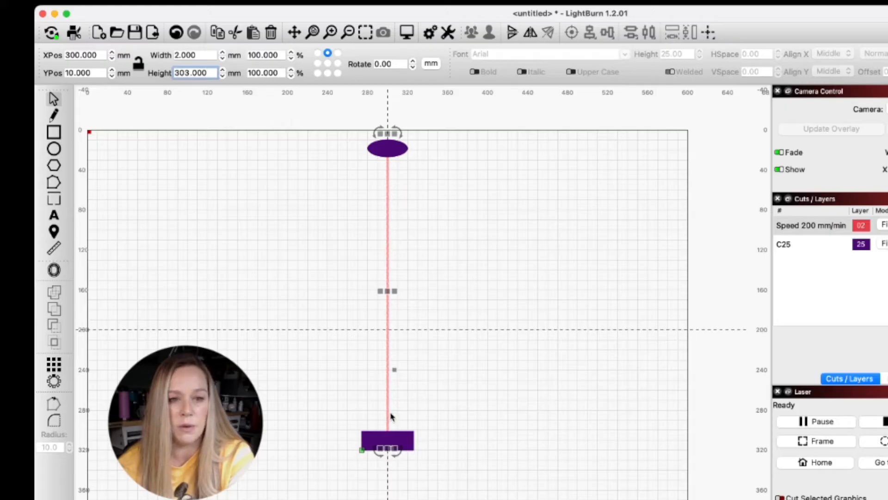
pyautogui.click(328, 72)
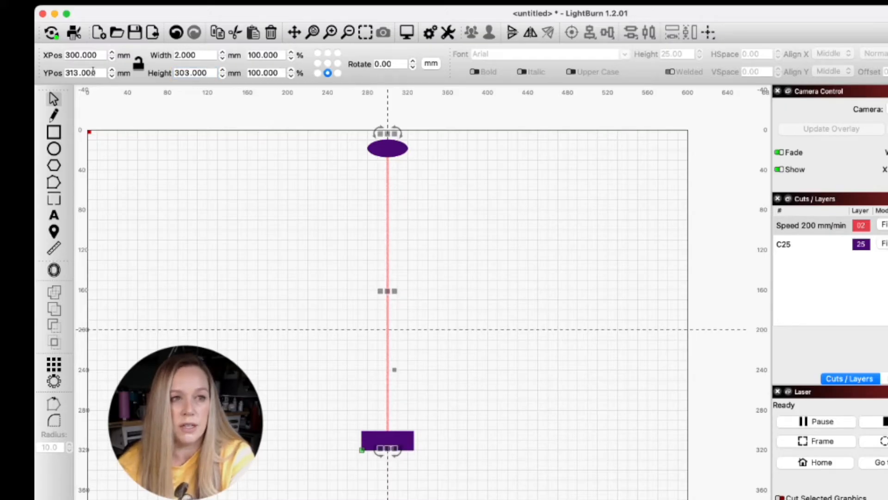
# - Move the purple rectangle so that its bottom edge sits at Y position 313 mm
pyautogui.click(397, 437)
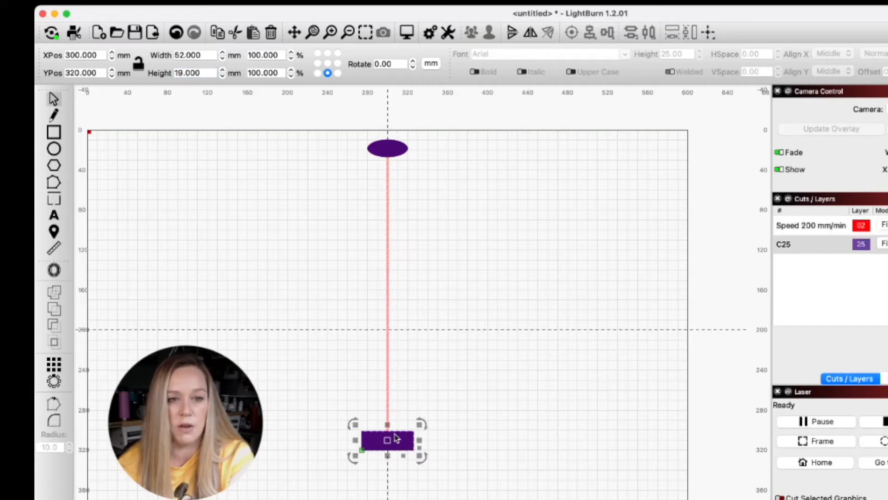
pyautogui.moveTo(107, 73); pyautogui.dragTo(36, 66)
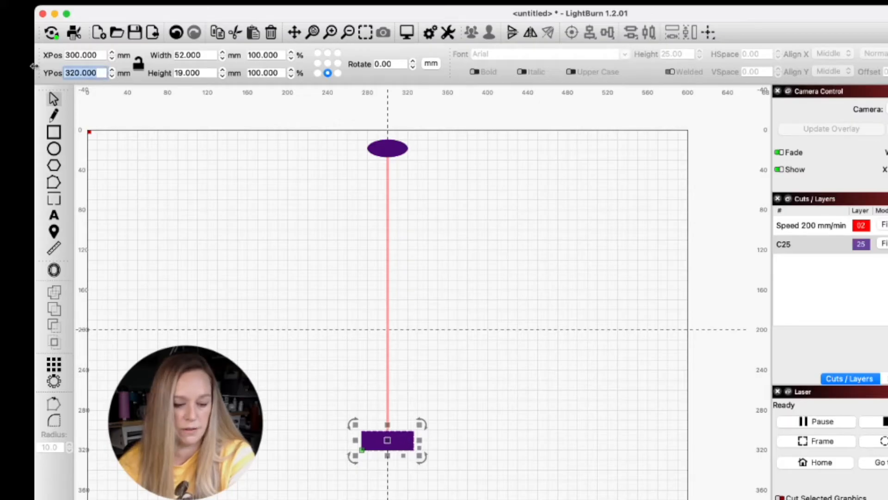
pyautogui.write('313')
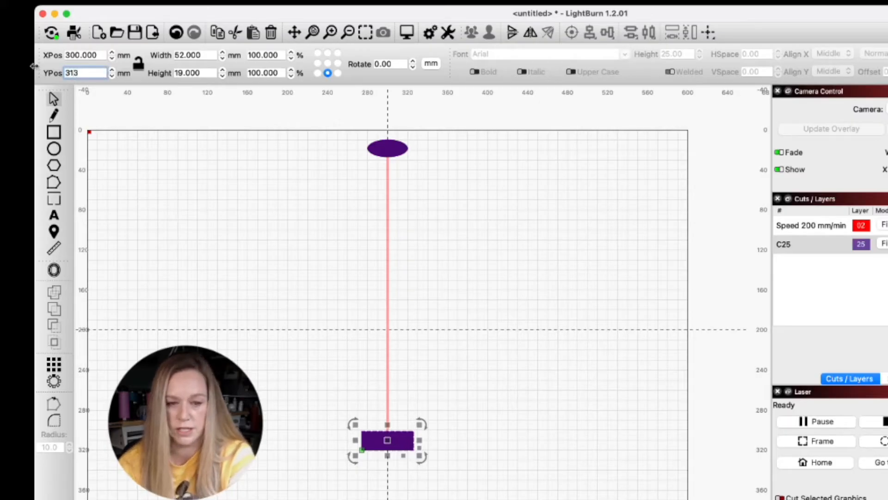
pyautogui.press('Return')
pyautogui.click(438, 250)
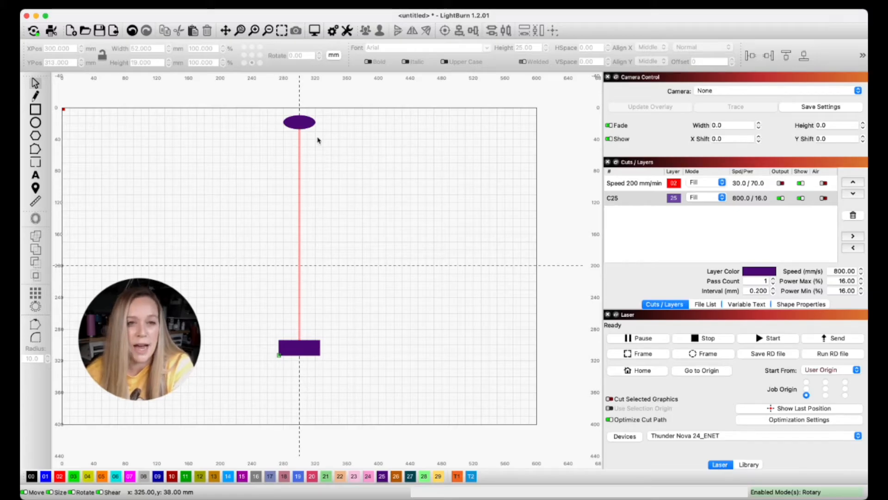
# - Delete the purple ellipse, the red vertical line and the purple rectangle so the work area is empty
pyautogui.click(307, 124)
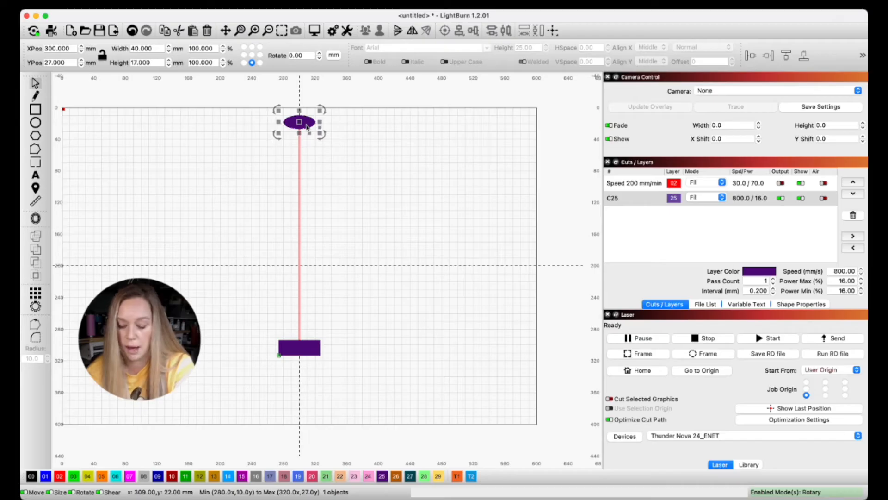
pyautogui.press('Delete')
pyautogui.click(300, 133)
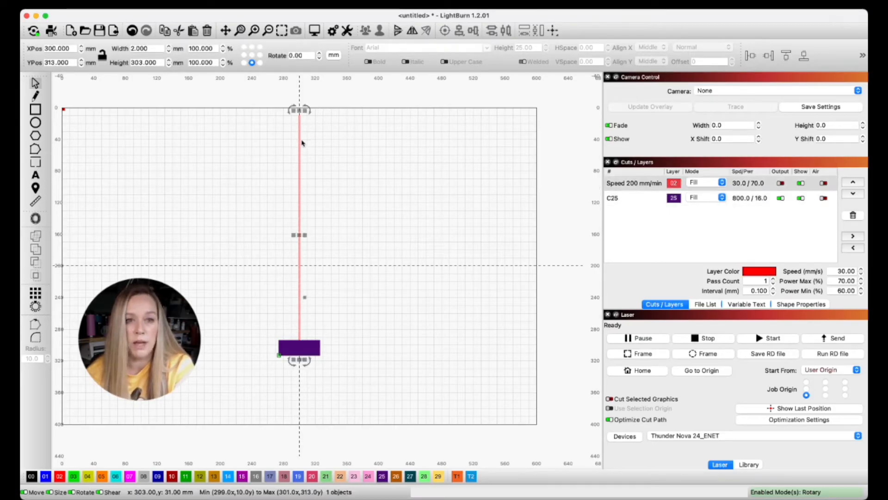
pyautogui.press('Delete')
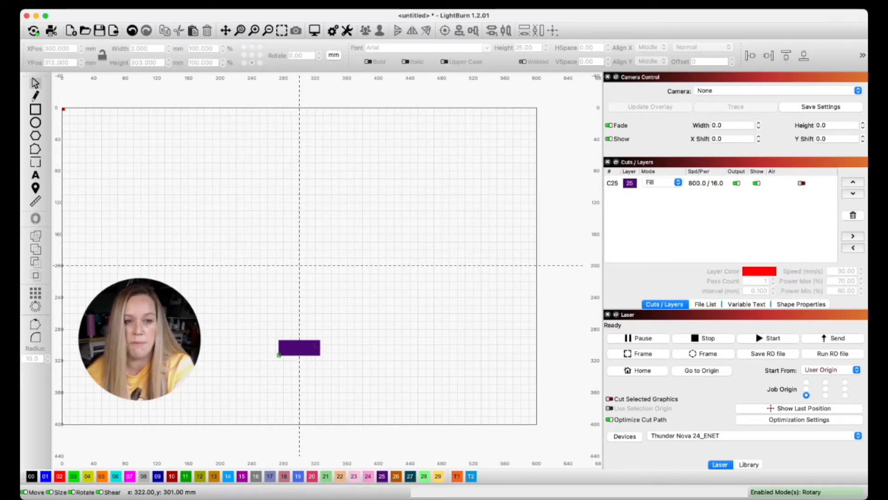
pyautogui.press('Delete')
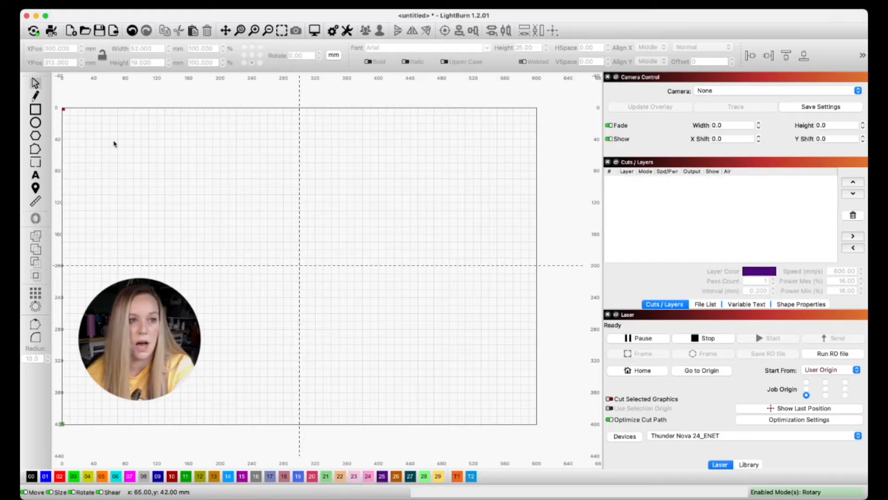
# - Draw a rectangle about 351 by 217 mm in the middle of the work area and set its layer mode to Line
pyautogui.click(40, 109)
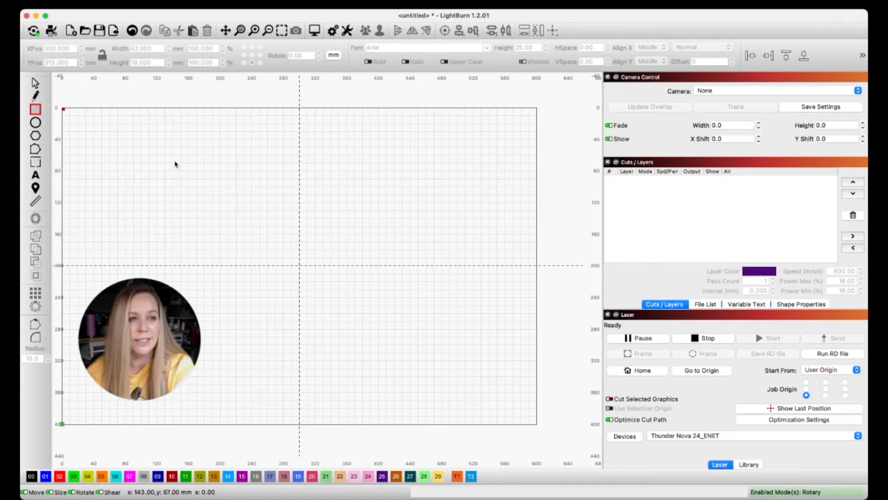
pyautogui.moveTo(195, 167)
pyautogui.mouseDown()
pyautogui.moveTo(212, 267)
pyautogui.moveTo(434, 339)
pyautogui.moveTo(474, 338)
pyautogui.mouseUp()
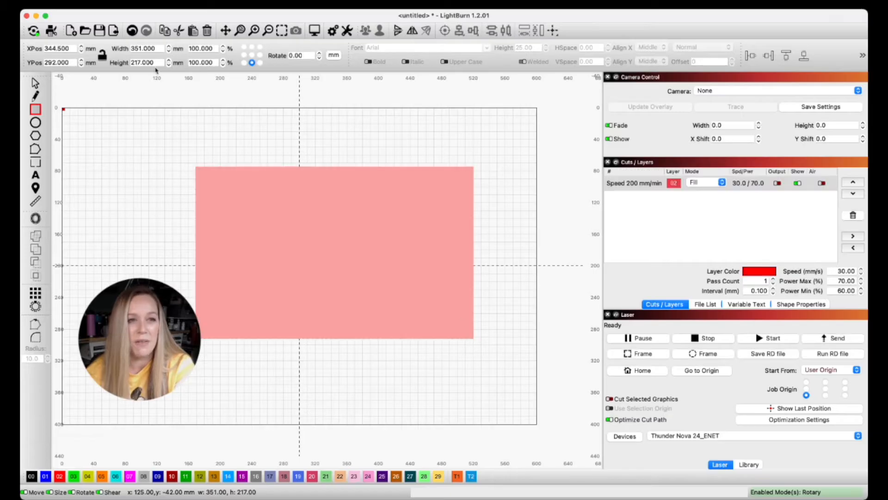
pyautogui.click(705, 183)
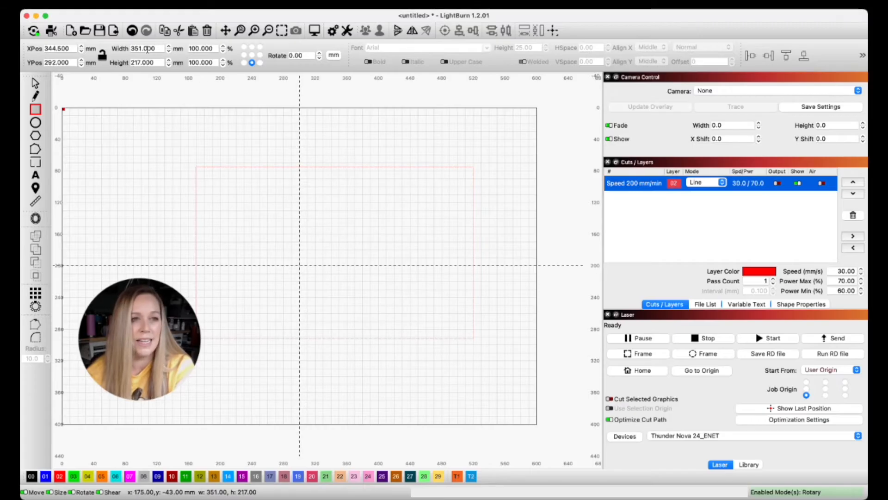
# - Set the outlined rectangle's width to 303 mm and its height to 190 mm
pyautogui.click(162, 49)
pyautogui.tripleClick(161, 50)
pyautogui.write('303')
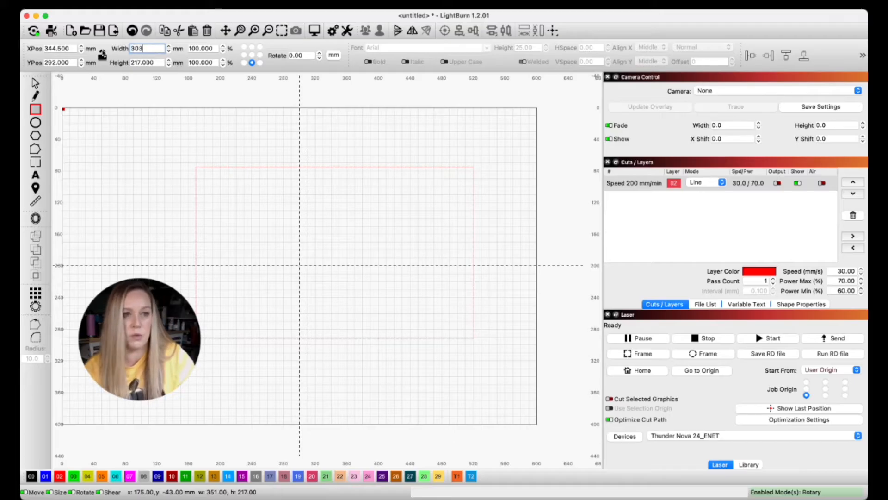
pyautogui.press('Tab')
pyautogui.write('190')
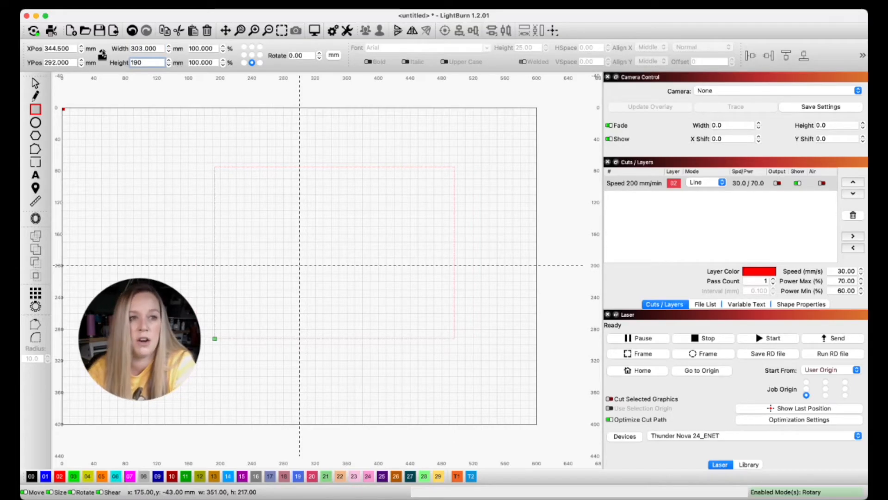
pyautogui.press('Return')
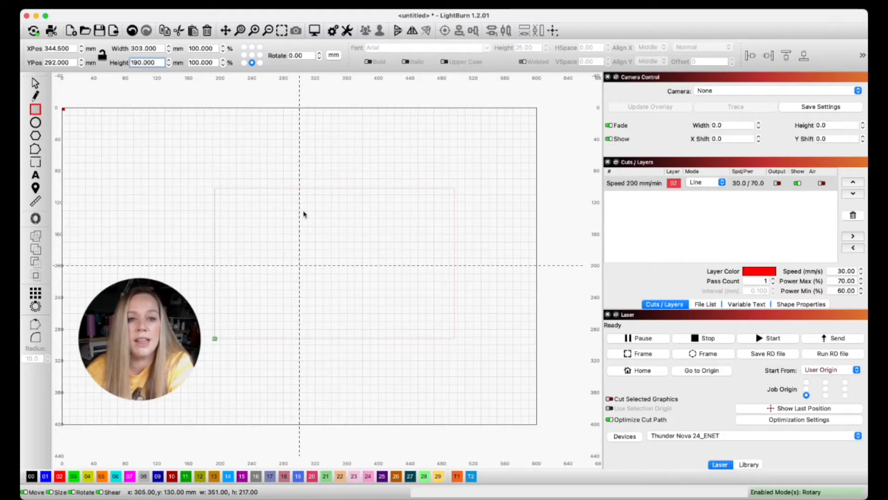
pyautogui.moveTo(341, 189); pyautogui.dragTo(331, 189)
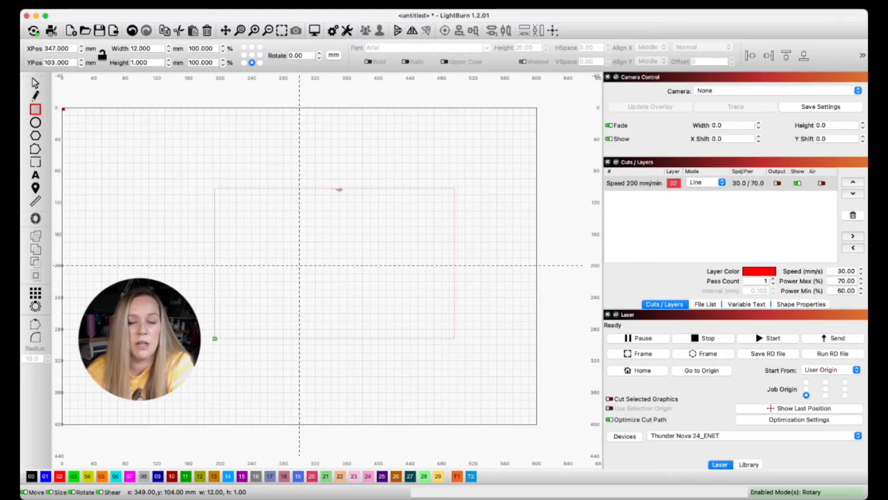
pyautogui.press('super+z')
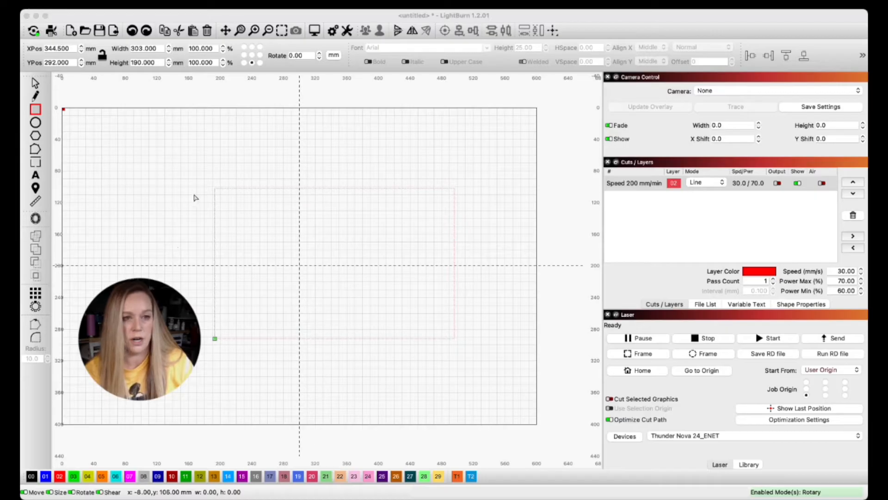
# - Paste the leopard-spot pattern into the drawing and move it to the upper-left part of the work area
pyautogui.click(73, 170)
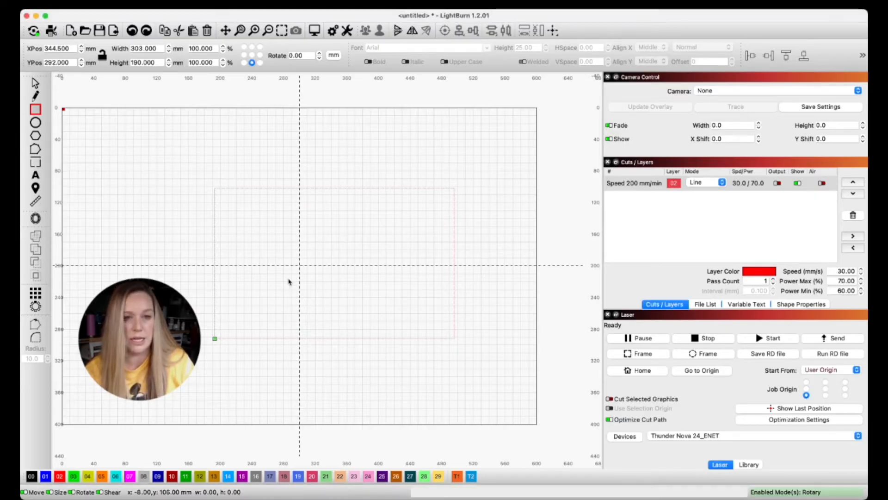
pyautogui.press('super+v')
pyautogui.click(369, 261)
pyautogui.press('Escape')
pyautogui.moveTo(328, 234); pyautogui.dragTo(415, 326)
pyautogui.moveTo(365, 278); pyautogui.dragTo(132, 164)
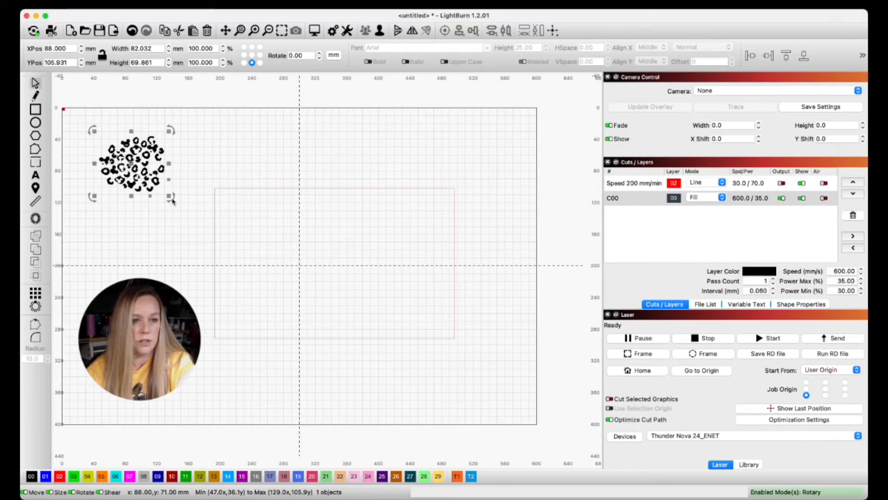
# - Enlarge the spot pattern to about 207 by 177 mm and move the outlined rectangle clear of it towards the lower right
pyautogui.moveTo(170, 196); pyautogui.dragTo(280, 277)
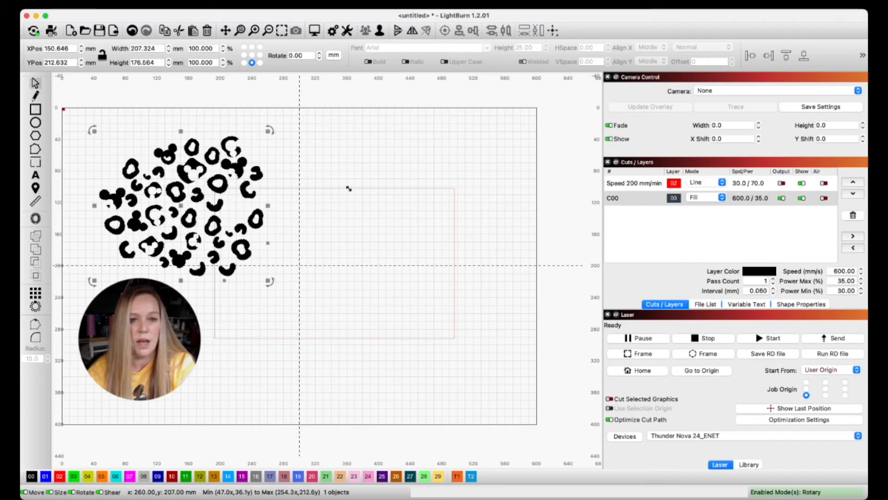
pyautogui.click(374, 183)
pyautogui.moveTo(379, 188); pyautogui.dragTo(419, 252)
# - Combine the ring-shaped spot at the pattern's right edge with its inner hole and shift it slightly outward
pyautogui.click(266, 230)
pyautogui.click(259, 225)
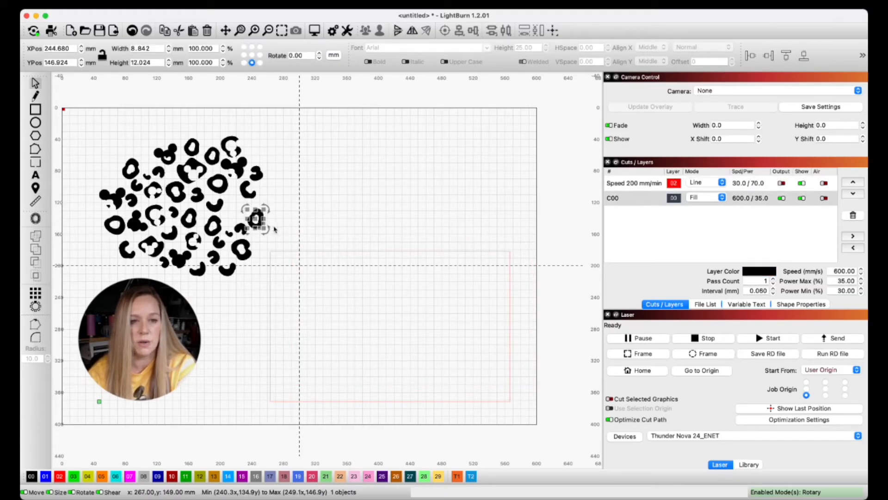
pyautogui.click(272, 231)
pyautogui.moveTo(272, 233); pyautogui.dragTo(251, 213)
pyautogui.press('super+g')
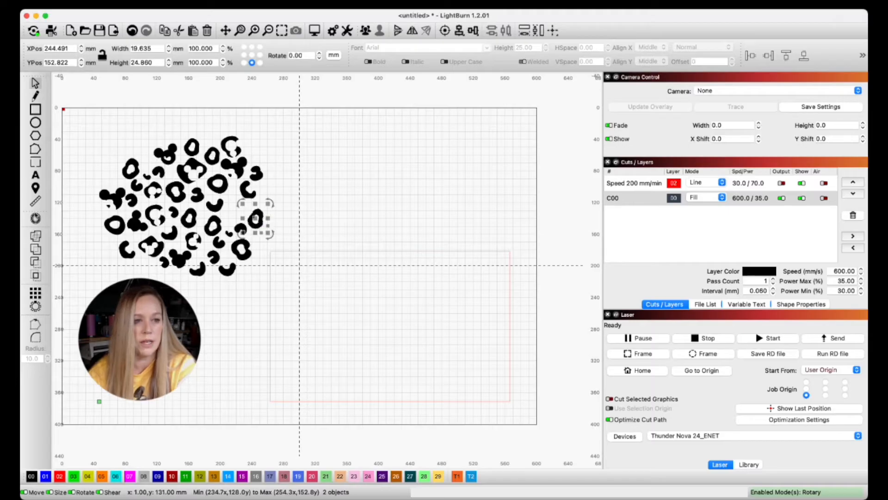
pyautogui.moveTo(266, 217); pyautogui.dragTo(268, 214)
# - Select the ring-shaped spot at the pattern's lower-right edge together with its inner hole and subtract the hole from it
pyautogui.moveTo(419, 201); pyautogui.dragTo(400, 201)
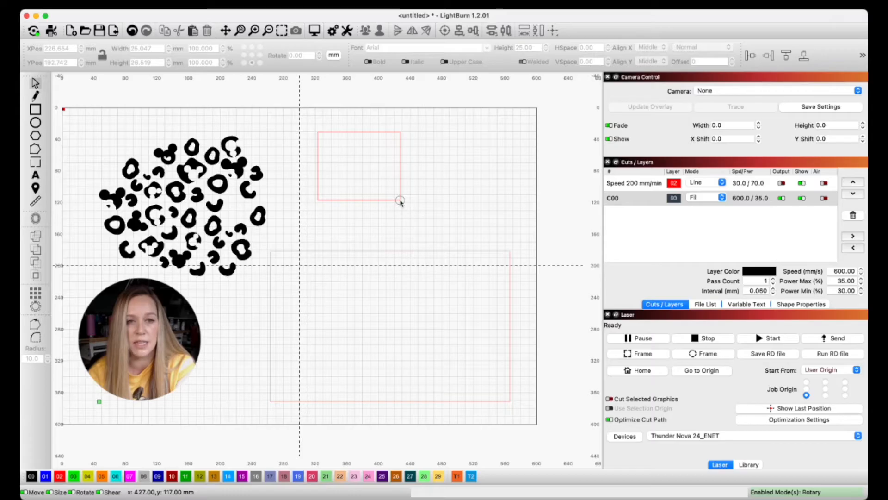
pyautogui.moveTo(401, 201); pyautogui.dragTo(400, 201)
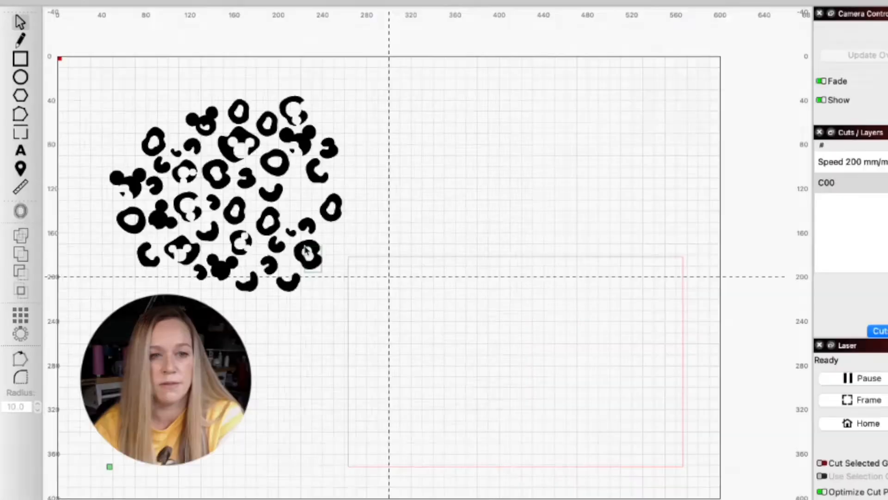
pyautogui.moveTo(322, 272); pyautogui.dragTo(305, 246)
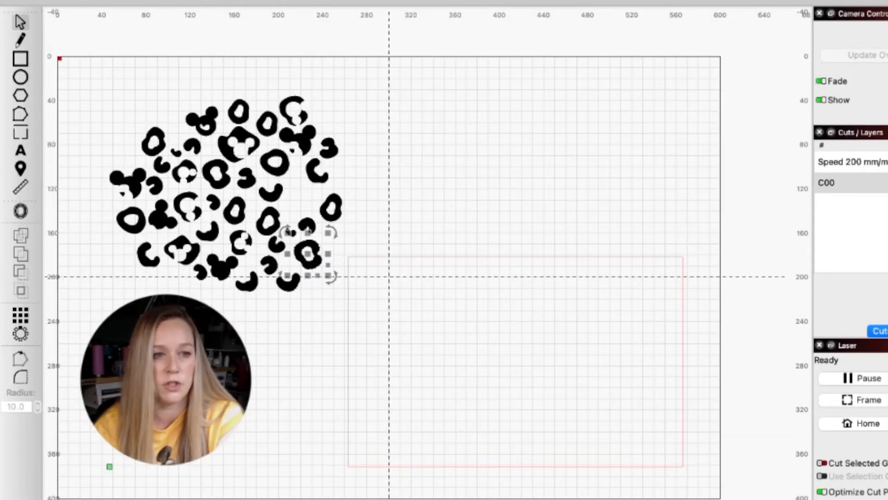
pyautogui.click(113, 314)
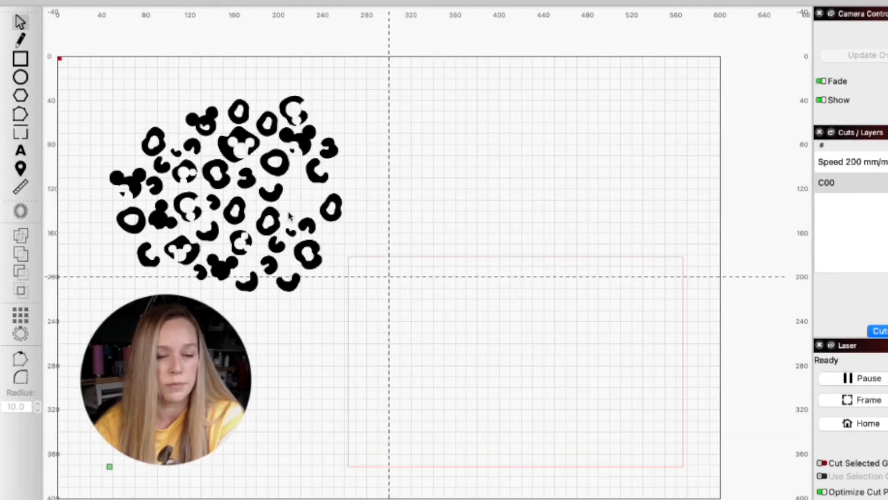
# - Subtract the inner holes from more ring-shaped spots across the pattern, including those near its centre and left edge
pyautogui.moveTo(290, 217); pyautogui.dragTo(250, 220)
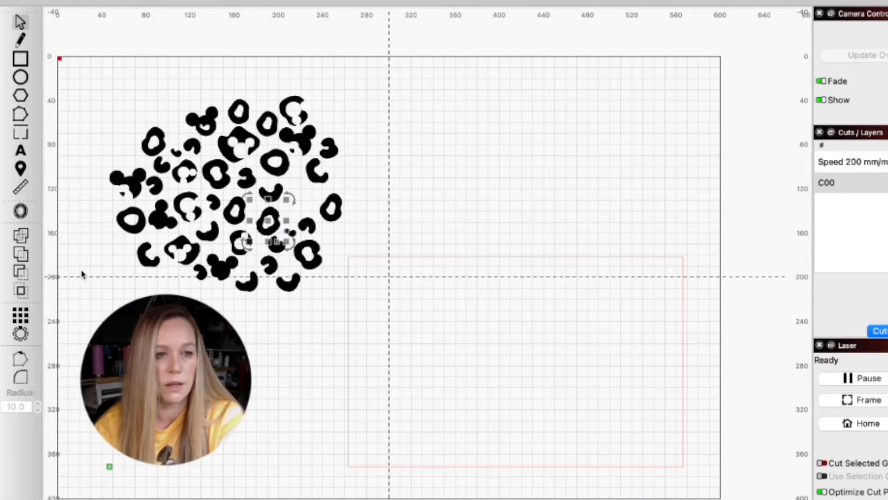
pyautogui.click(24, 272)
pyautogui.moveTo(204, 154); pyautogui.dragTo(219, 177)
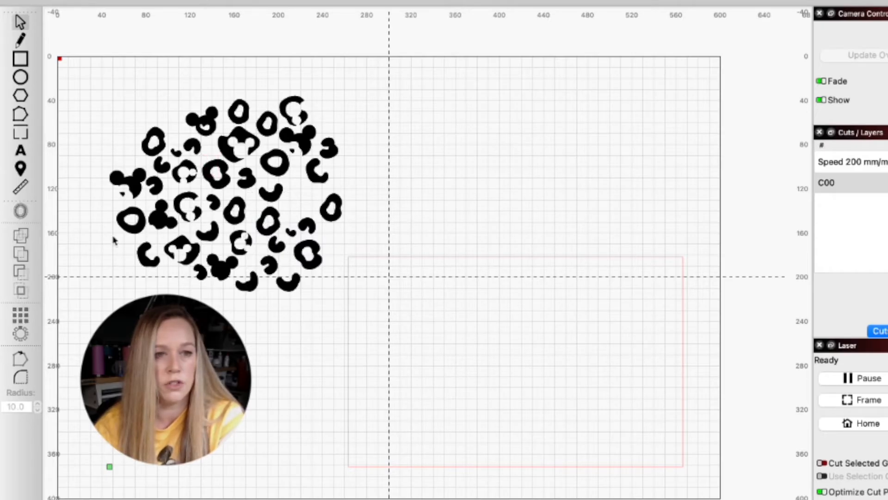
pyautogui.moveTo(124, 239); pyautogui.dragTo(113, 209)
pyautogui.click(28, 266)
pyautogui.moveTo(313, 92); pyautogui.dragTo(287, 121)
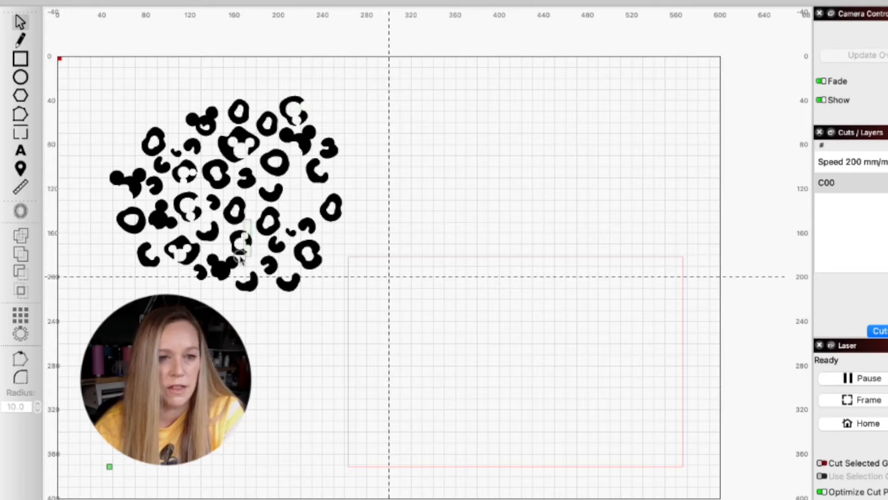
pyautogui.moveTo(250, 227); pyautogui.dragTo(229, 209)
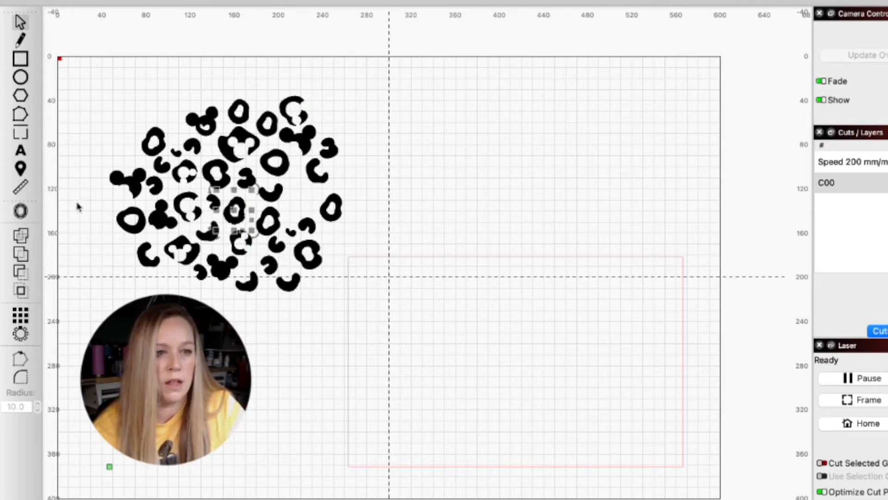
pyautogui.click(21, 273)
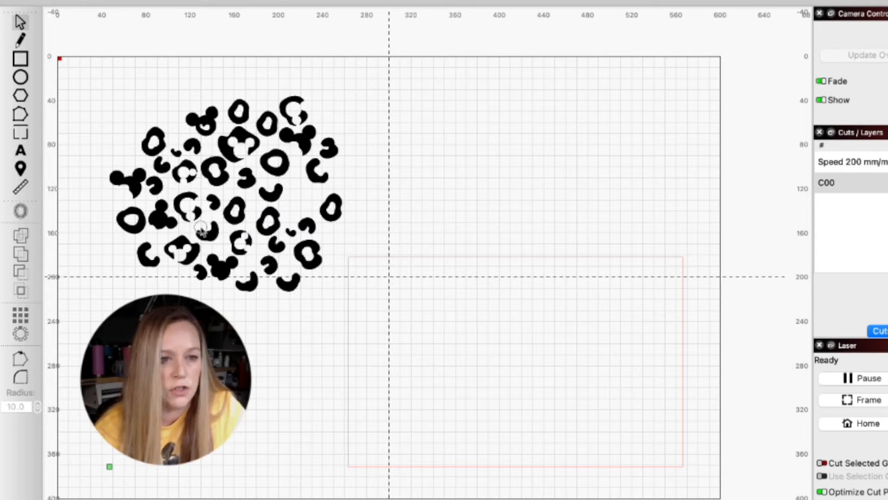
# - Nudge several larger spots within the pattern and move the C-shaped and ring-shaped spots at its right edge inward
pyautogui.click(186, 209)
pyautogui.moveTo(281, 166); pyautogui.dragTo(280, 168)
pyautogui.moveTo(270, 135); pyautogui.dragTo(211, 125)
pyautogui.moveTo(221, 180); pyautogui.dragTo(243, 214)
pyautogui.moveTo(244, 211); pyautogui.dragTo(245, 211)
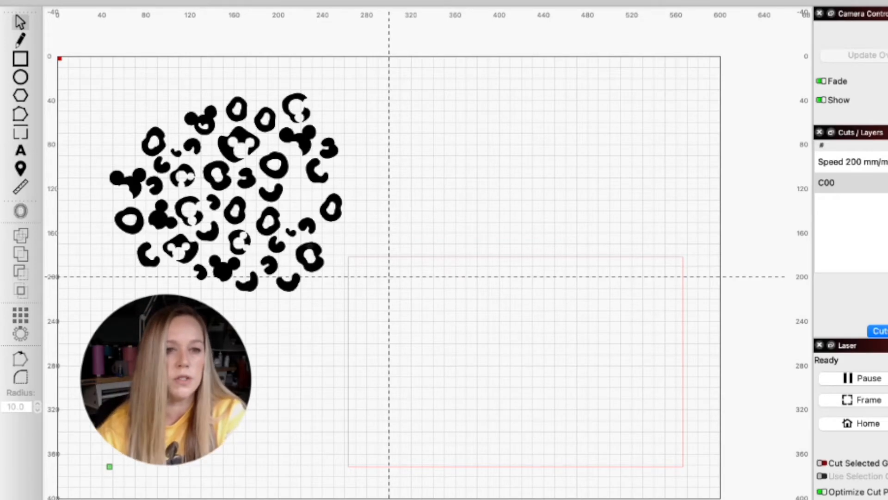
pyautogui.click(303, 186)
pyautogui.moveTo(301, 187); pyautogui.dragTo(330, 189)
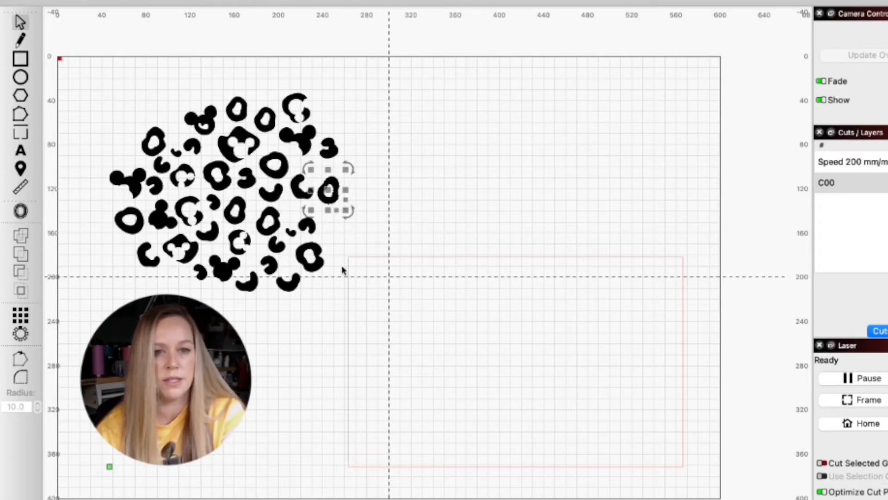
# - Move the leopard-spot pattern onto the red outline and shift both together to the middle of the workspace
pyautogui.moveTo(110, 86); pyautogui.dragTo(335, 293)
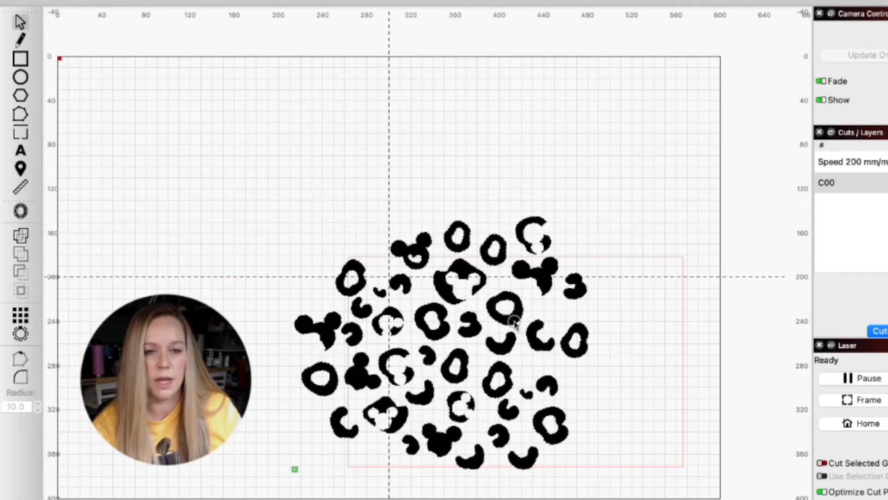
pyautogui.moveTo(514, 324); pyautogui.dragTo(519, 330)
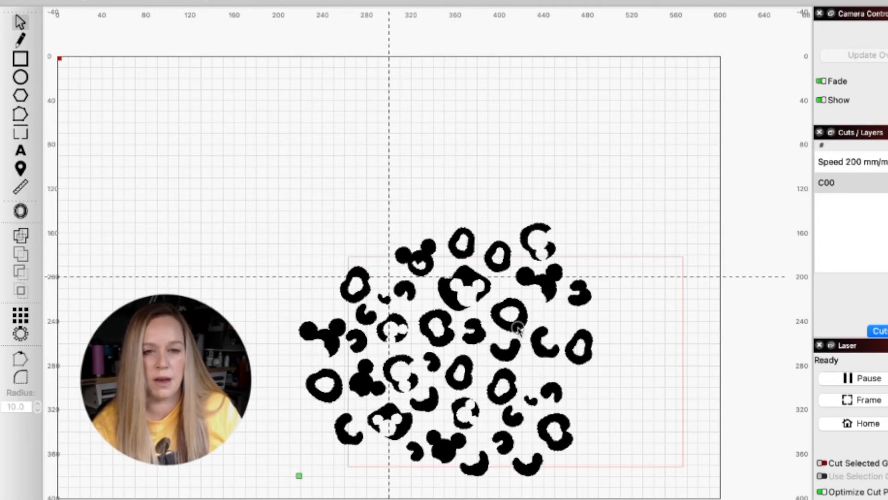
pyautogui.moveTo(257, 165); pyautogui.dragTo(685, 490)
pyautogui.moveTo(537, 352); pyautogui.dragTo(448, 238)
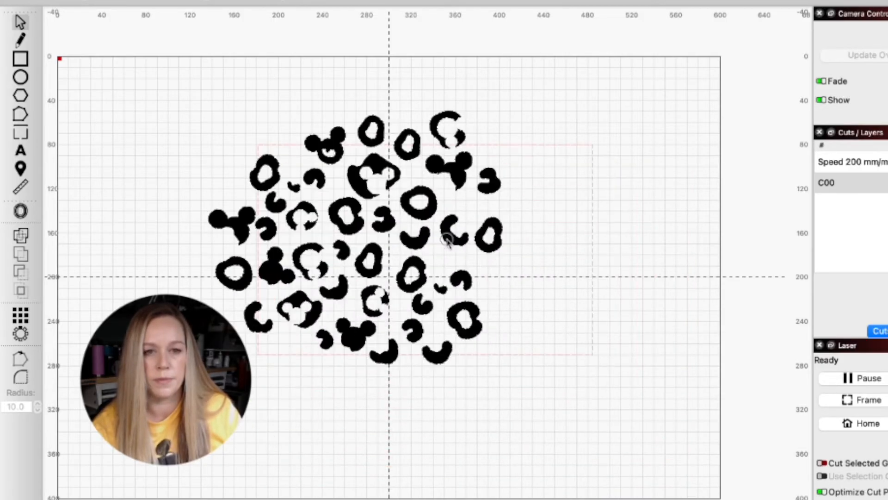
pyautogui.click(634, 319)
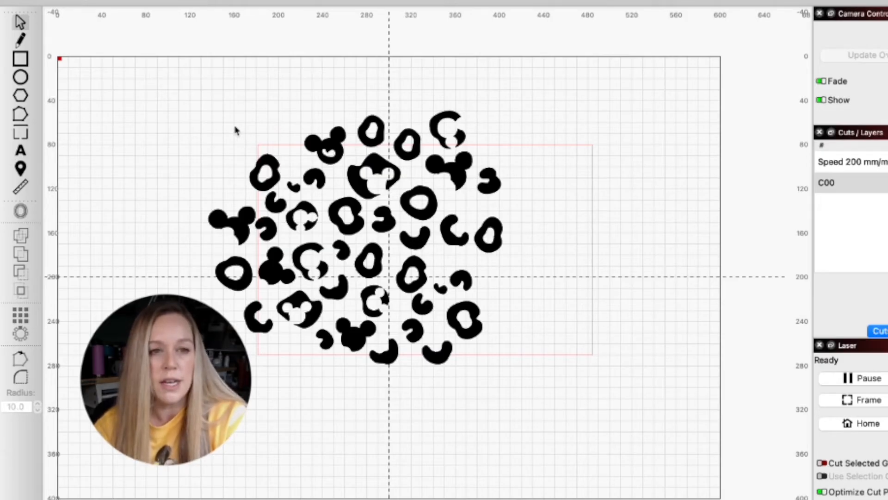
# - Duplicate the whole leopard-spot pattern and place the copy beside the original's right edge
pyautogui.moveTo(183, 115); pyautogui.dragTo(511, 372)
pyautogui.press('super+v')
pyautogui.moveTo(600, 257); pyautogui.dragTo(673, 179)
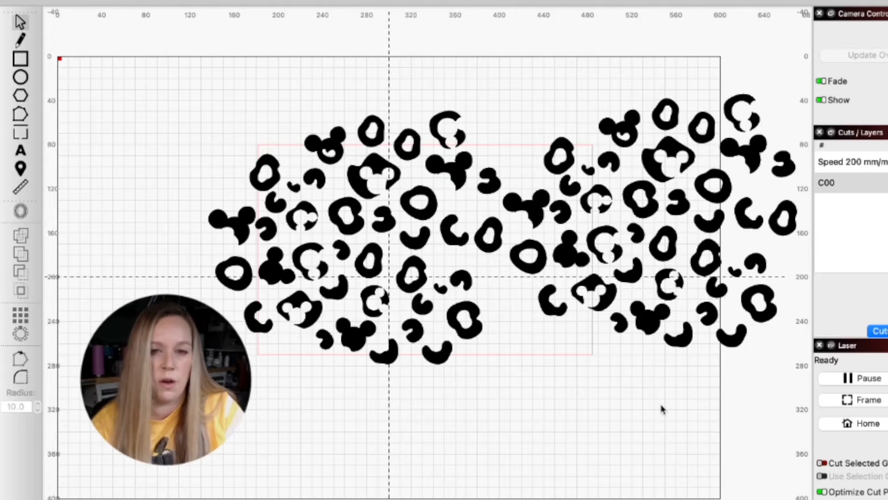
# - Move individual spots from the copy into the gaps between the two patterns and along the outline's lower-right edge
pyautogui.moveTo(596, 284); pyautogui.dragTo(508, 288)
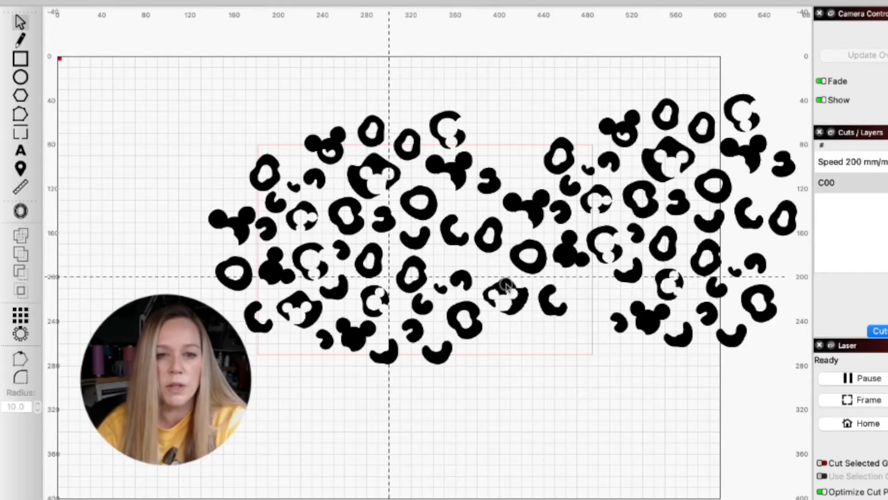
pyautogui.moveTo(647, 322); pyautogui.dragTo(500, 335)
pyautogui.moveTo(574, 187); pyautogui.dragTo(518, 166)
pyautogui.moveTo(589, 170); pyautogui.dragTo(537, 181)
pyautogui.moveTo(591, 189); pyautogui.dragTo(581, 182)
pyautogui.moveTo(594, 254); pyautogui.dragTo(584, 310)
pyautogui.moveTo(642, 234); pyautogui.dragTo(511, 346)
pyautogui.moveTo(664, 243); pyautogui.dragTo(521, 348)
pyautogui.moveTo(542, 376); pyautogui.dragTo(508, 345)
# - Nudge the ring and C-shaped spots near the centre of the original pattern to even out their spacing
pyautogui.keyDown('shift'); pyautogui.click(593, 350); pyautogui.keyUp('shift')
pyautogui.click(455, 411)
pyautogui.moveTo(498, 242); pyautogui.dragTo(499, 238)
pyautogui.click(368, 261)
pyautogui.click(388, 282)
pyautogui.click(379, 272)
pyautogui.click(304, 464)
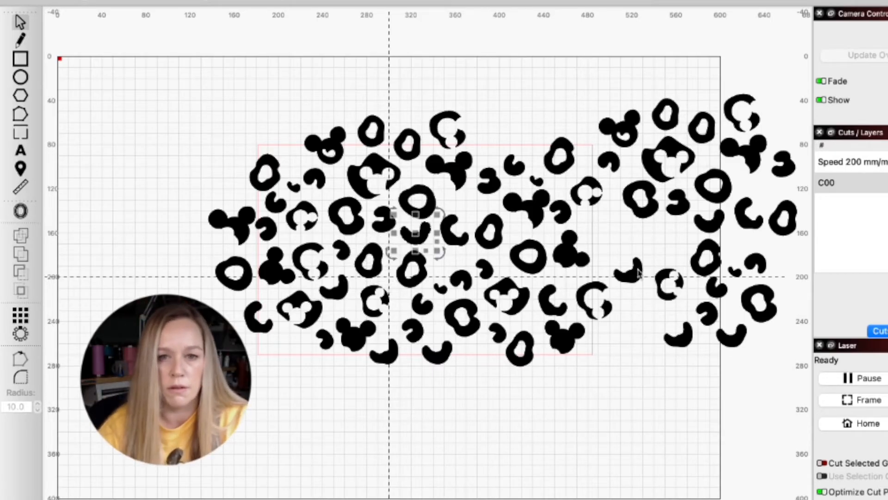
# - Fill the outline's upper and right edges with a C-shaped spot, two ring spots and a mouse-head spot from the copy
pyautogui.moveTo(629, 272); pyautogui.dragTo(522, 138)
pyautogui.moveTo(643, 199); pyautogui.dragTo(607, 237)
pyautogui.moveTo(620, 127); pyautogui.dragTo(593, 135)
pyautogui.moveTo(666, 113); pyautogui.dragTo(488, 136)
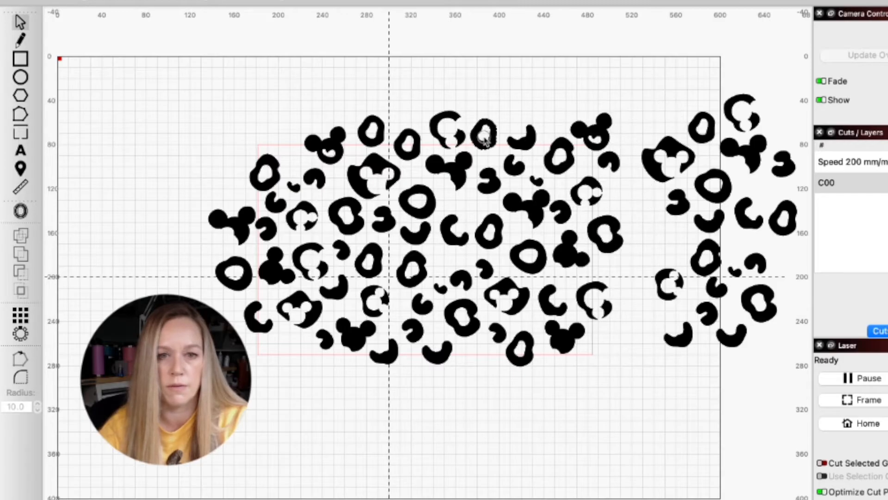
# - Move the leftover copied spots down clear of the pattern and paste in the DISNERD lettering
pyautogui.moveTo(643, 75); pyautogui.dragTo(793, 397)
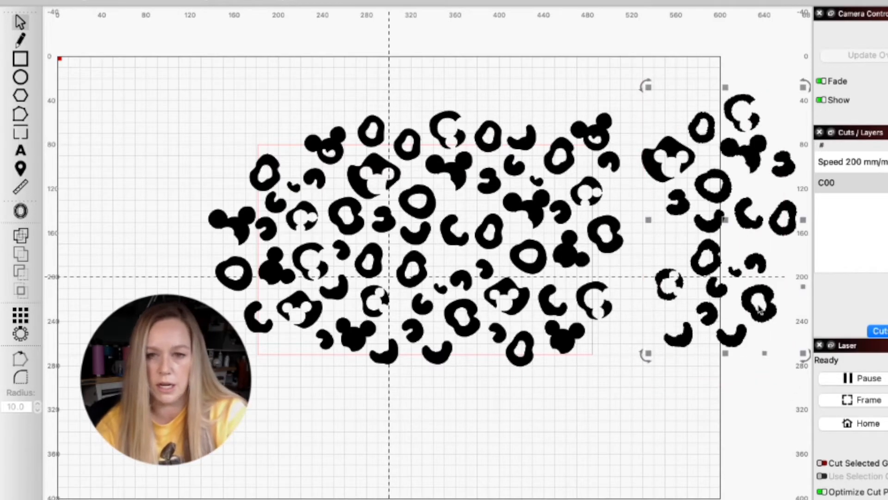
pyautogui.moveTo(769, 319); pyautogui.dragTo(756, 496)
pyautogui.moveTo(755, 497); pyautogui.dragTo(756, 499)
pyautogui.moveTo(657, 167); pyautogui.dragTo(591, 459)
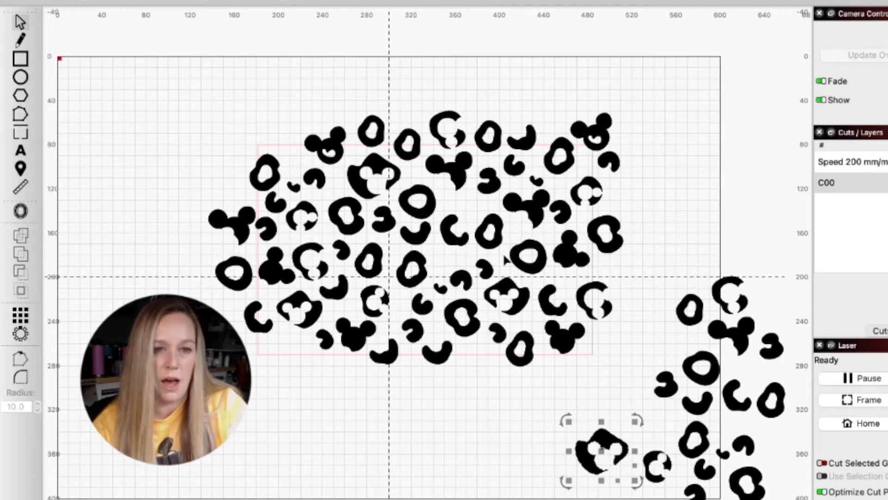
pyautogui.hotkey('ctrl', 'v')
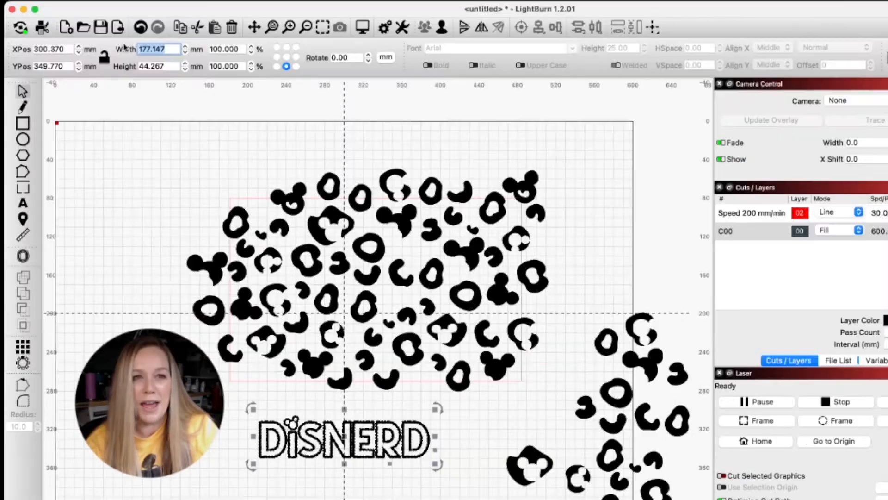
pyautogui.write('3in')
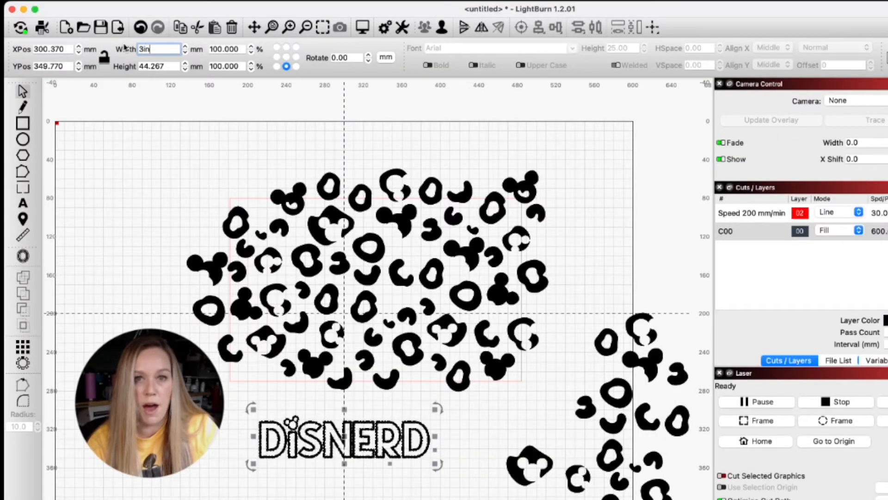
pyautogui.press('Return')
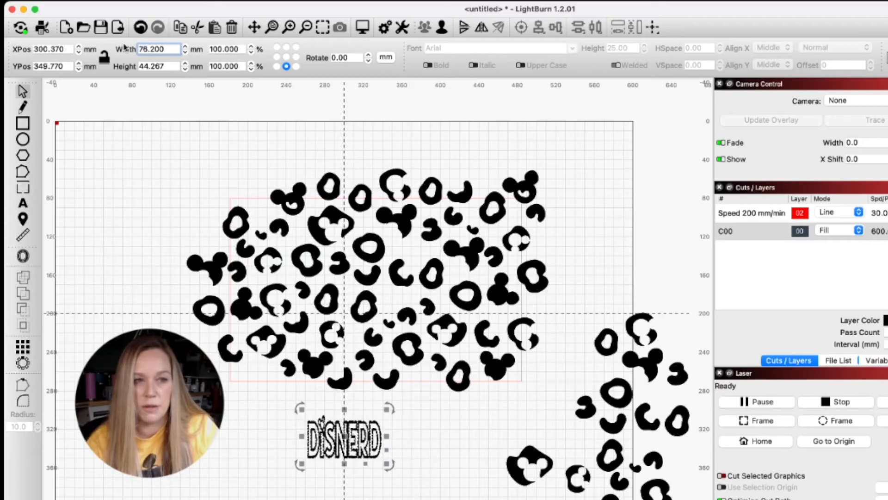
pyautogui.hotkey('ctrl', 'z')
# - Lock the aspect ratio and set the DISNERD lettering's width to 3 in
pyautogui.click(105, 59)
pyautogui.moveTo(172, 50); pyautogui.dragTo(126, 48)
pyautogui.write('3in')
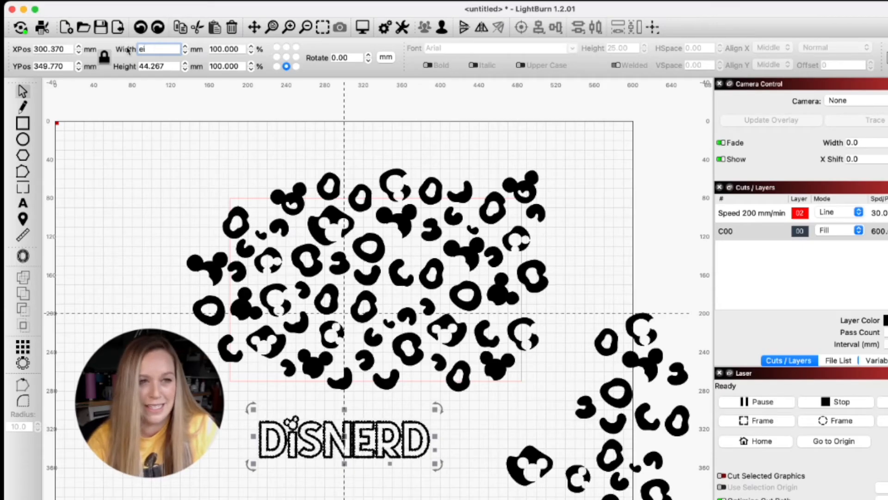
pyautogui.press('Return')
# - Place the DISNERD lettering over the pattern's upper centre and line up the outline with it using Align V-Center
pyautogui.moveTo(344, 450); pyautogui.dragTo(384, 250)
pyautogui.click(384, 199)
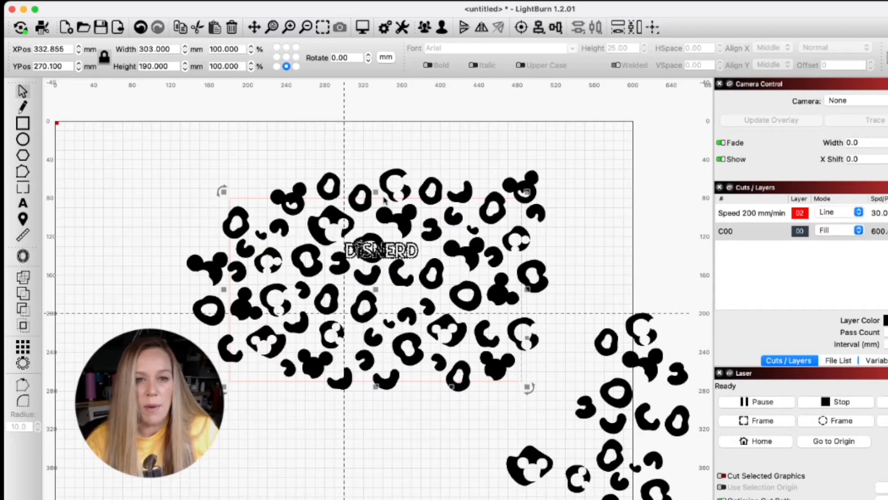
pyautogui.click(165, 221)
pyautogui.click(289, 198)
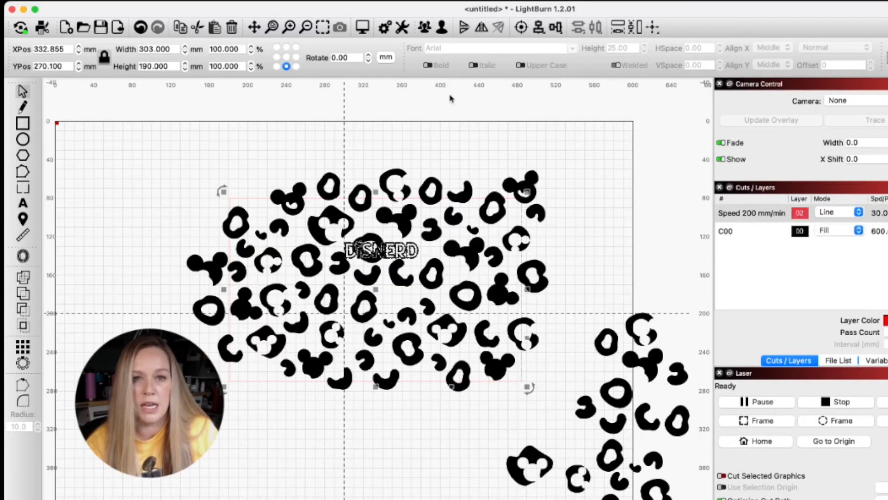
pyautogui.click(540, 29)
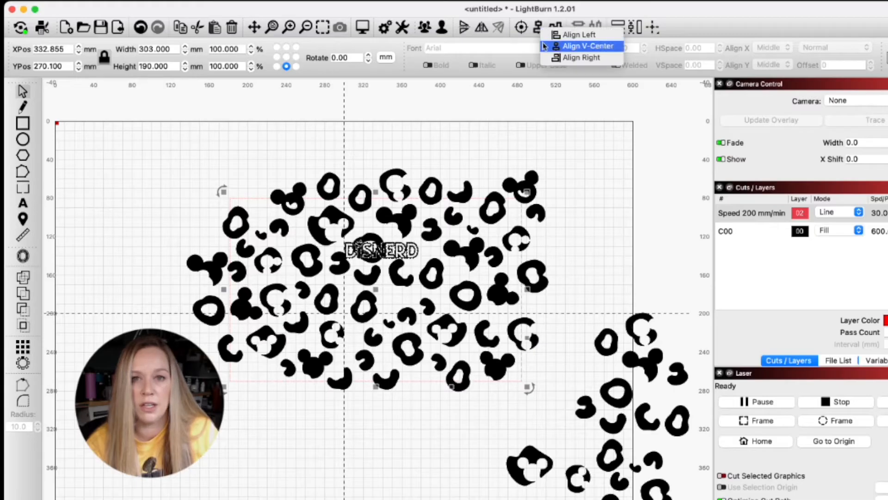
pyautogui.click(544, 45)
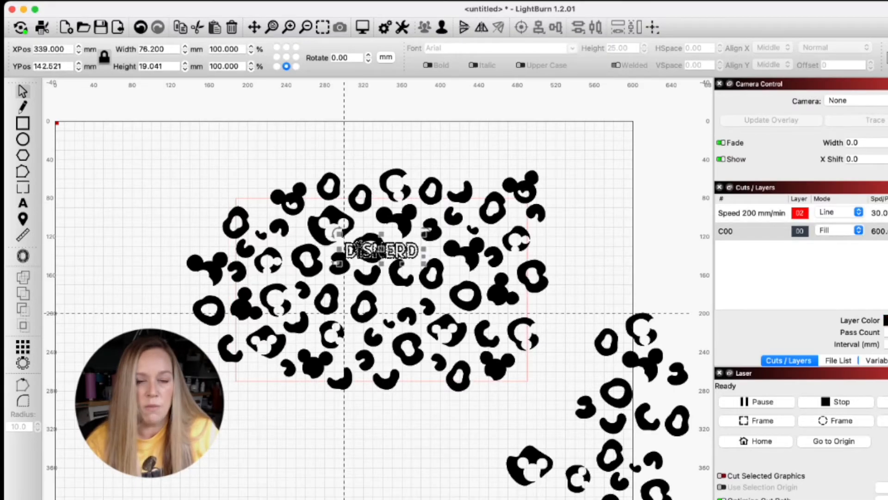
# - Reference the red outline from its top-centre point and set its Y position to 80.000 mm
pyautogui.click(386, 197)
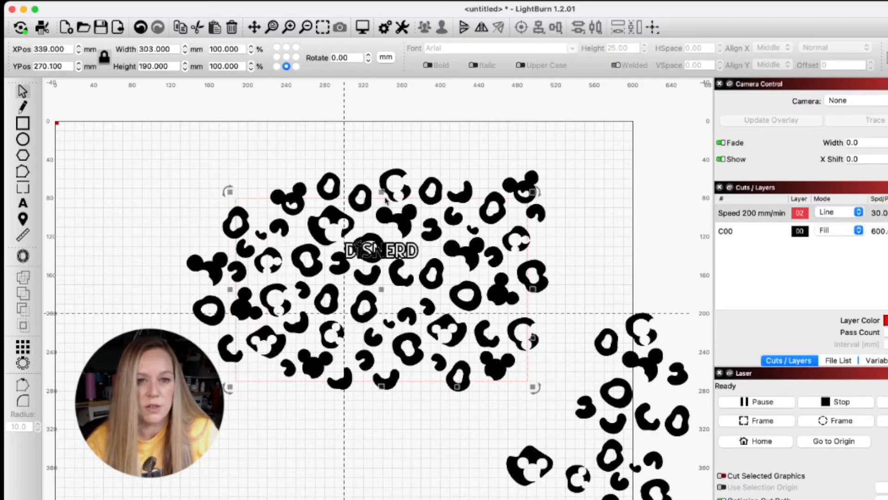
pyautogui.click(287, 47)
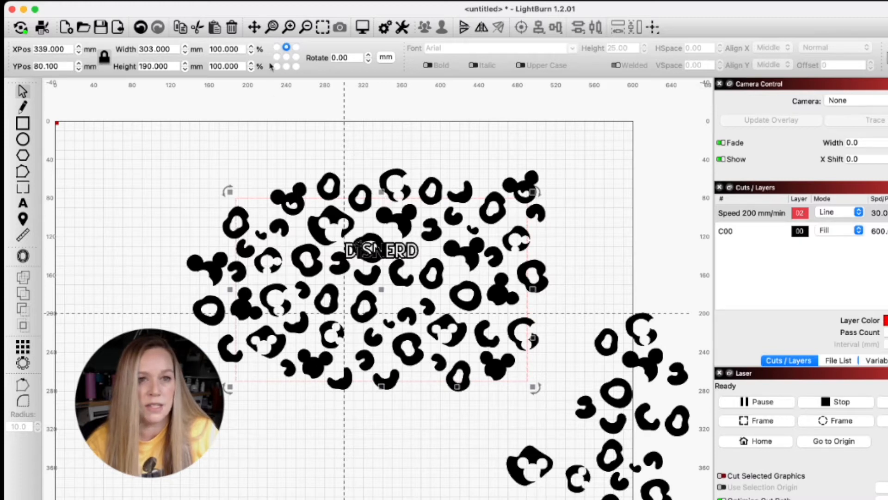
pyautogui.click(65, 67)
pyautogui.press('BackSpace')
pyautogui.press('BackSpace')
pyautogui.press('BackSpace')
pyautogui.write('000')
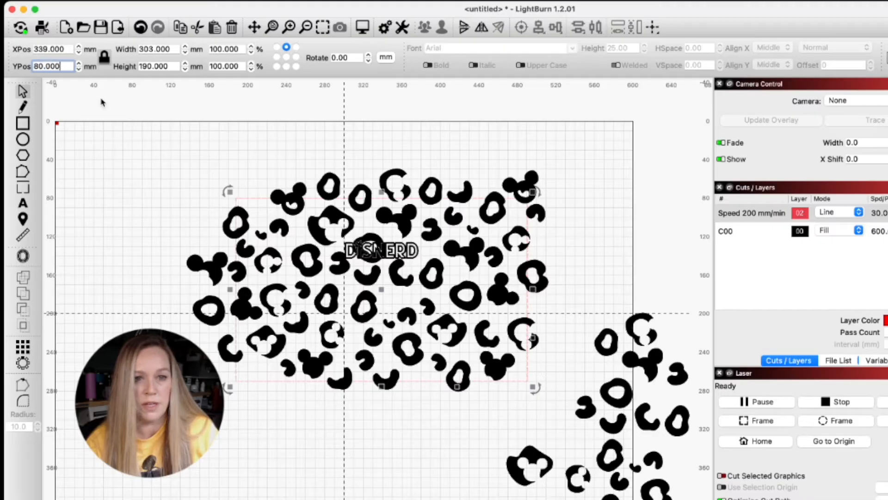
# - Raise the DISNERD lettering slightly within the outline
pyautogui.click(374, 249)
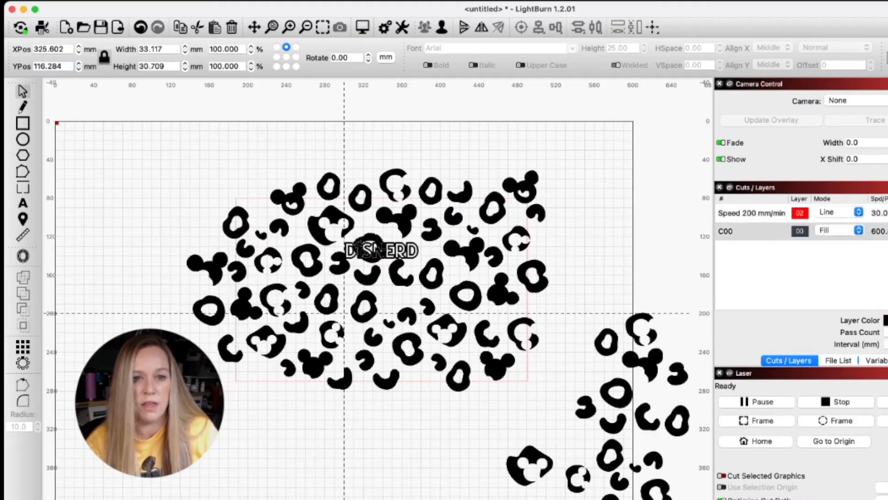
pyautogui.click(375, 249)
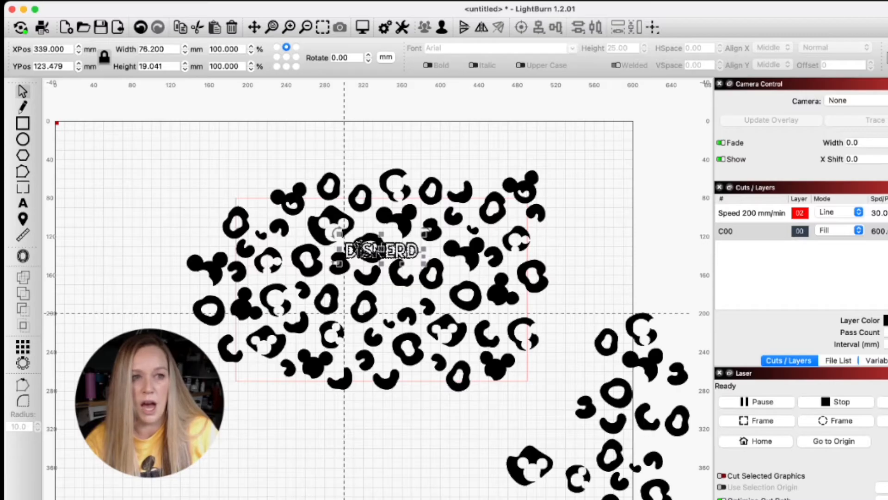
pyautogui.moveTo(396, 250); pyautogui.dragTo(396, 241)
pyautogui.press('Up')
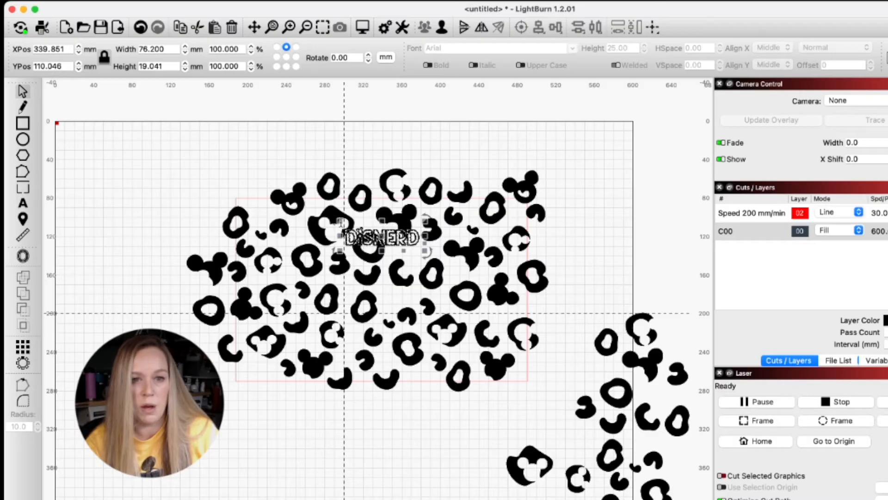
pyautogui.moveTo(394, 246); pyautogui.dragTo(394, 250)
# - Move the ring spot behind the lettering out of the pattern and shift neighbouring spots to clear space around the lettering
pyautogui.click(370, 248)
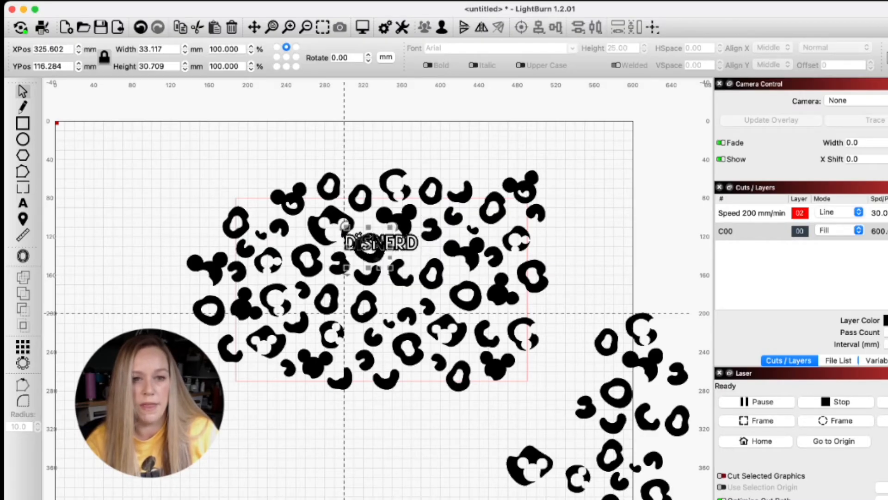
pyautogui.moveTo(376, 266); pyautogui.dragTo(634, 280)
pyautogui.moveTo(405, 225); pyautogui.dragTo(403, 219)
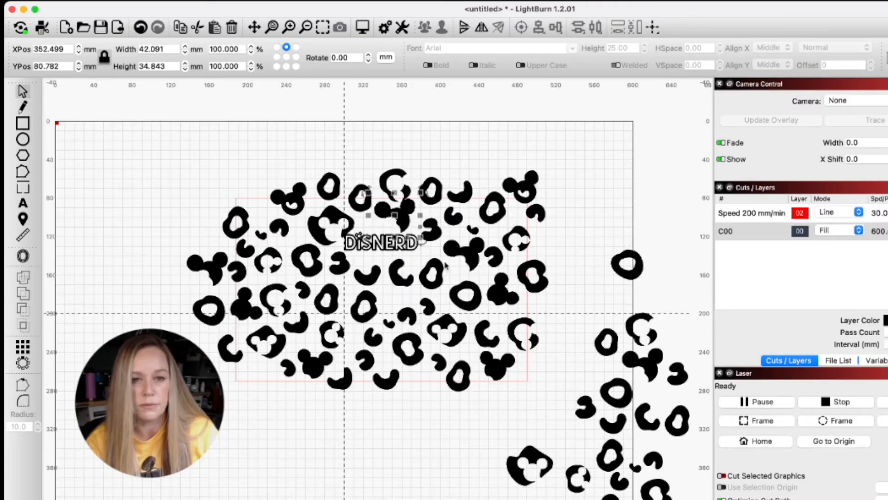
pyautogui.moveTo(436, 281); pyautogui.dragTo(434, 274)
pyautogui.moveTo(434, 308); pyautogui.dragTo(438, 303)
pyautogui.moveTo(322, 230); pyautogui.dragTo(319, 228)
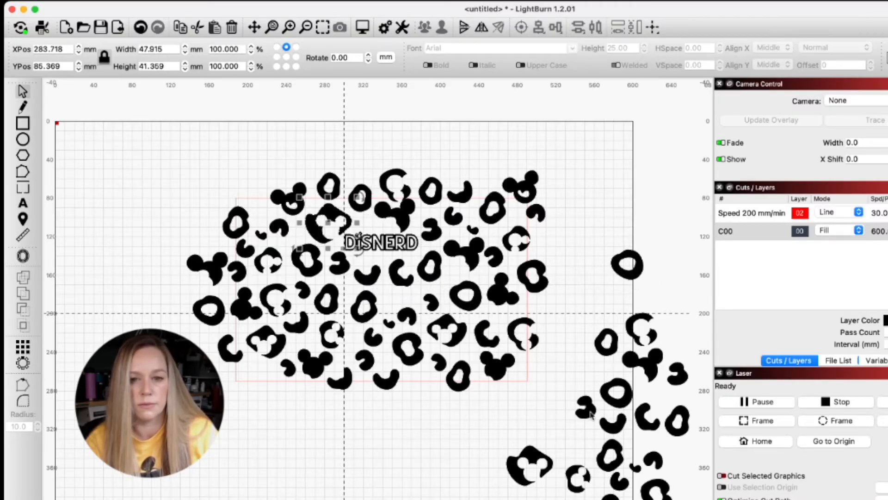
# - Move a small leftover spot to the pattern's lower-left edge and fine-tune the positions of the upper-edge spots and the lettering
pyautogui.moveTo(594, 404); pyautogui.dragTo(265, 374)
pyautogui.moveTo(404, 191); pyautogui.dragTo(398, 190)
pyautogui.moveTo(435, 198); pyautogui.dragTo(437, 204)
pyautogui.moveTo(522, 195); pyautogui.dragTo(519, 199)
pyautogui.moveTo(384, 243); pyautogui.dragTo(386, 246)
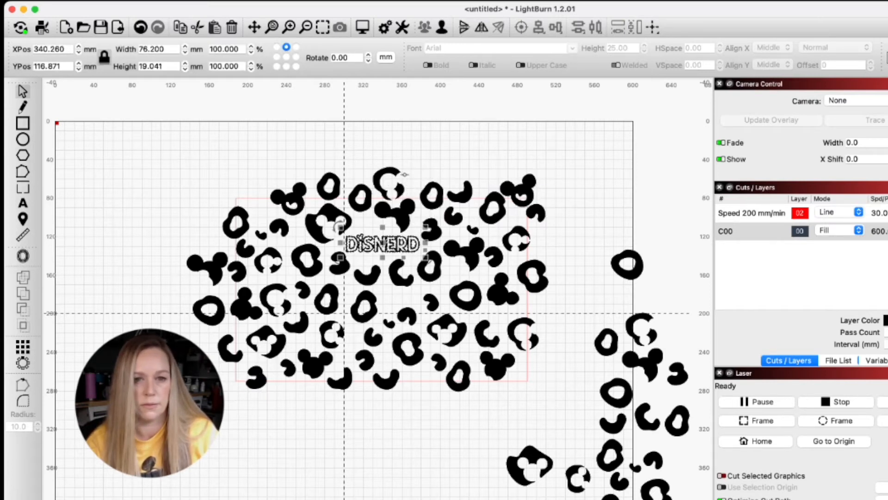
pyautogui.click(457, 224)
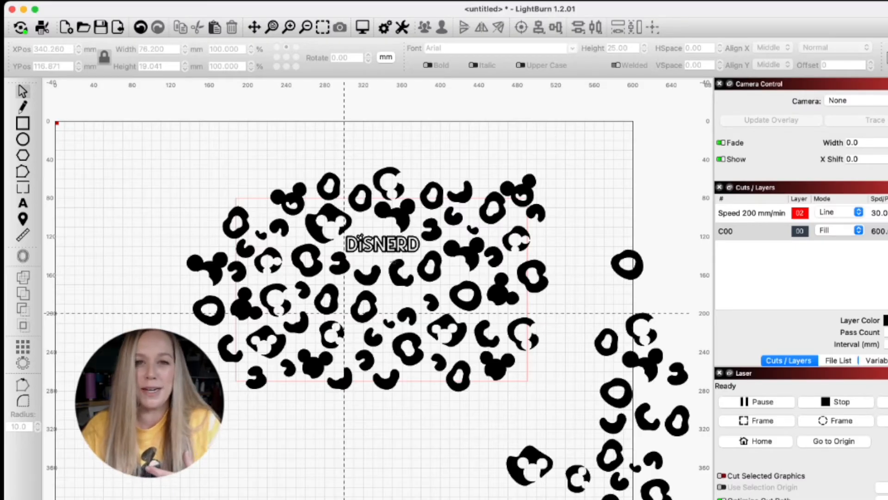
# - Delete all leftover spots lying outside the pattern
pyautogui.moveTo(589, 204); pyautogui.dragTo(690, 495)
pyautogui.press('Delete')
pyautogui.moveTo(628, 498); pyautogui.dragTo(470, 429)
pyautogui.press('Delete')
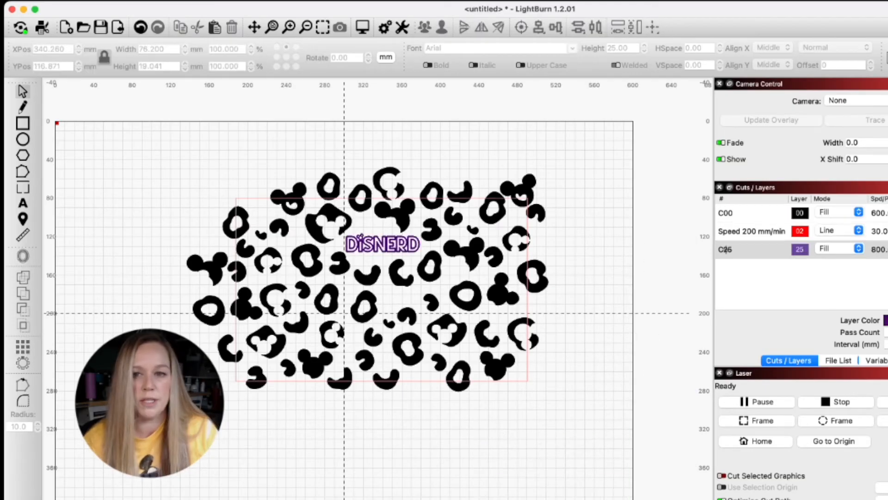
# - Move the purple C25 lettering layer to the top of the cut order
pyautogui.moveTo(791, 250); pyautogui.dragTo(787, 211)
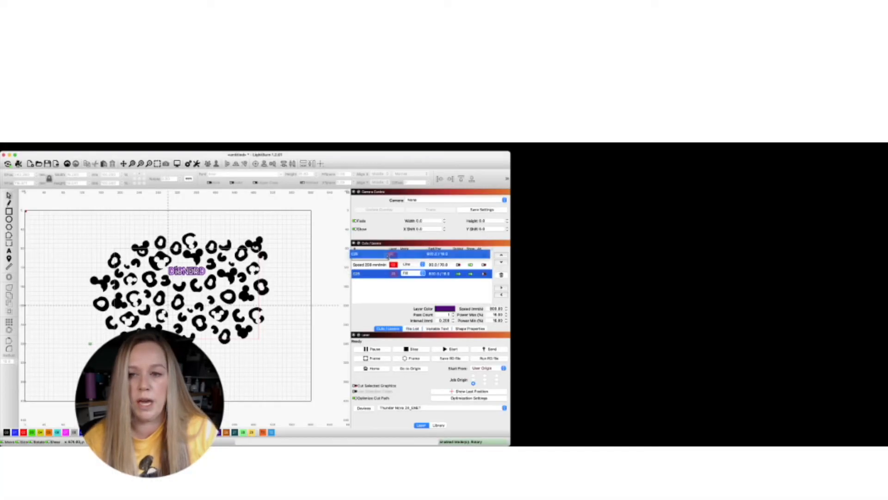
pyautogui.moveTo(389, 257); pyautogui.dragTo(391, 255)
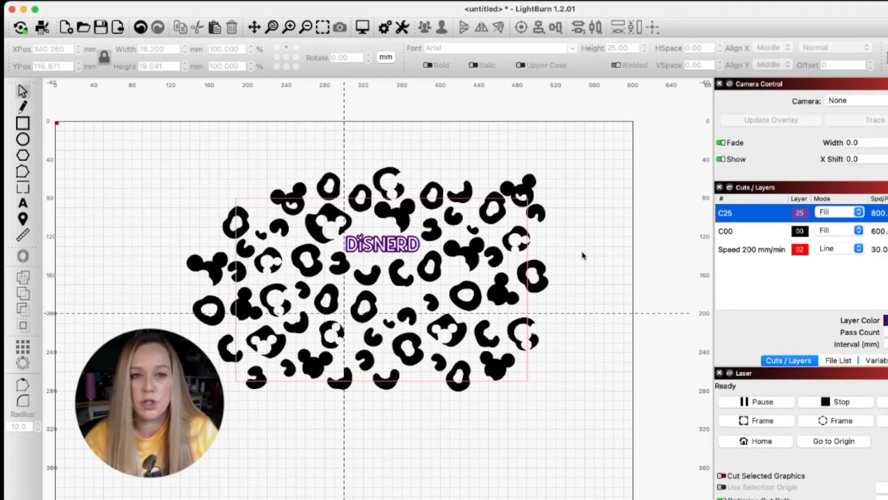
# - Set the black C00 fill layer to 800 mm/sec speed, 16% maximum and minimum power, and a 0.2 mm line interval
pyautogui.click(745, 231)
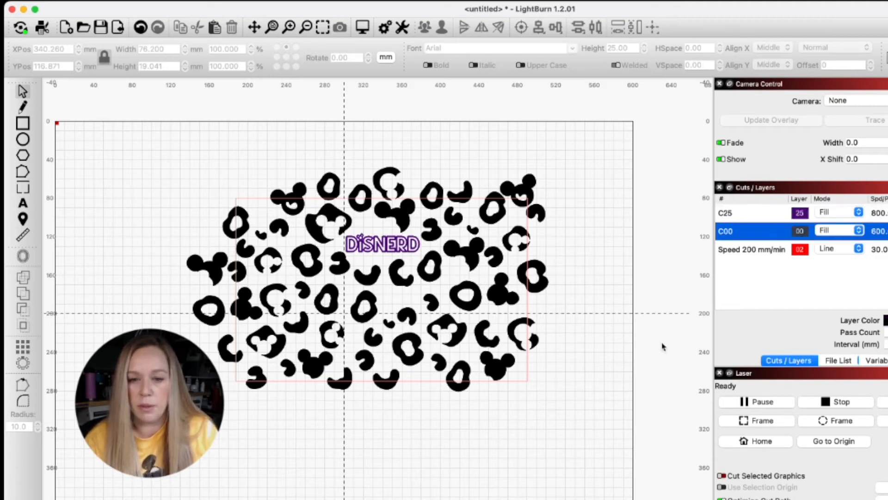
pyautogui.doubleClick(745, 230)
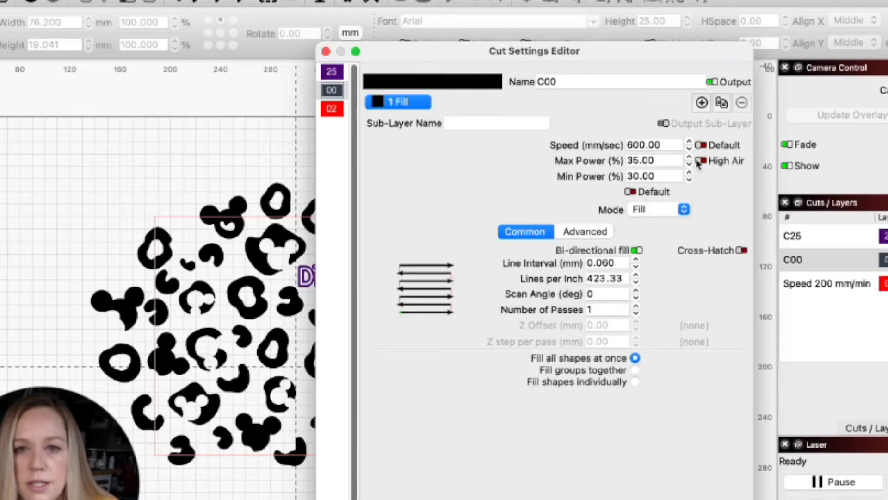
pyautogui.moveTo(665, 146); pyautogui.dragTo(593, 142)
pyautogui.write('8001')
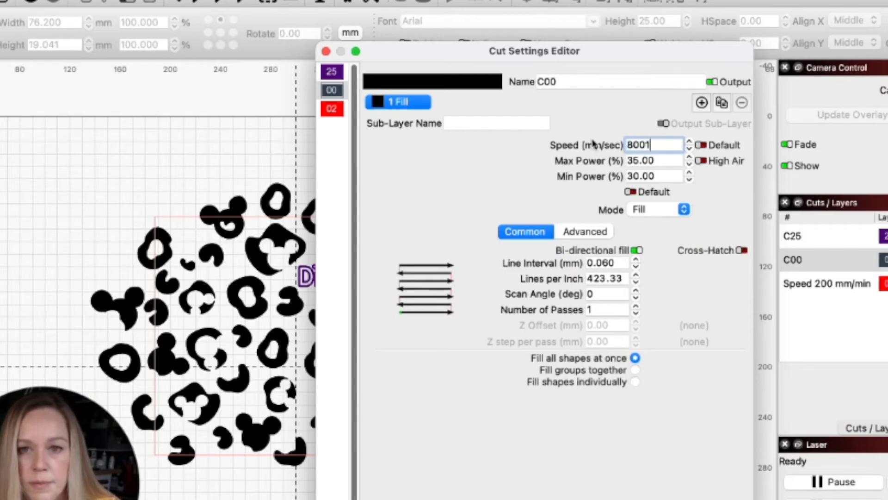
pyautogui.press('Tab')
pyautogui.write('16')
pyautogui.press('Tab')
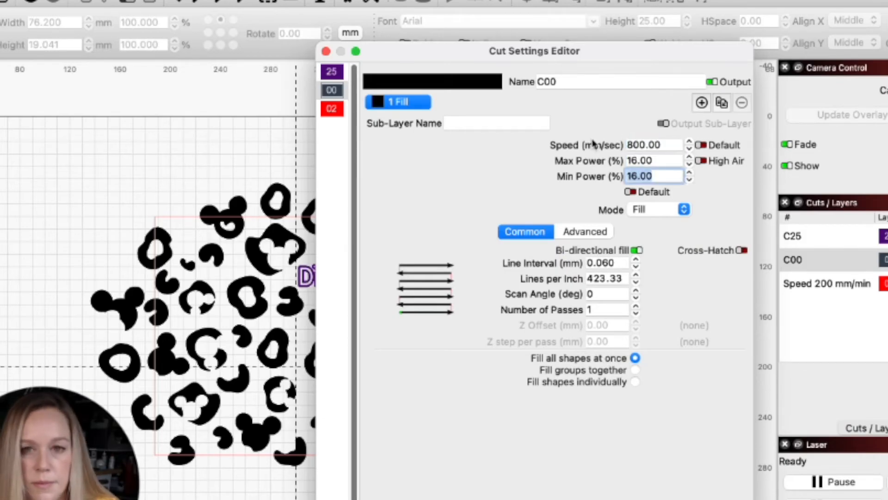
pyautogui.moveTo(630, 263); pyautogui.dragTo(572, 266)
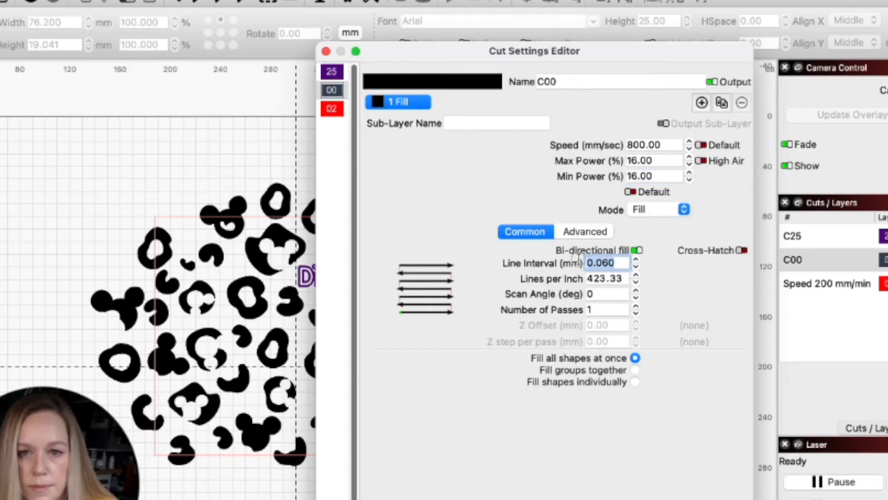
pyautogui.write('.2')
pyautogui.press('Return')
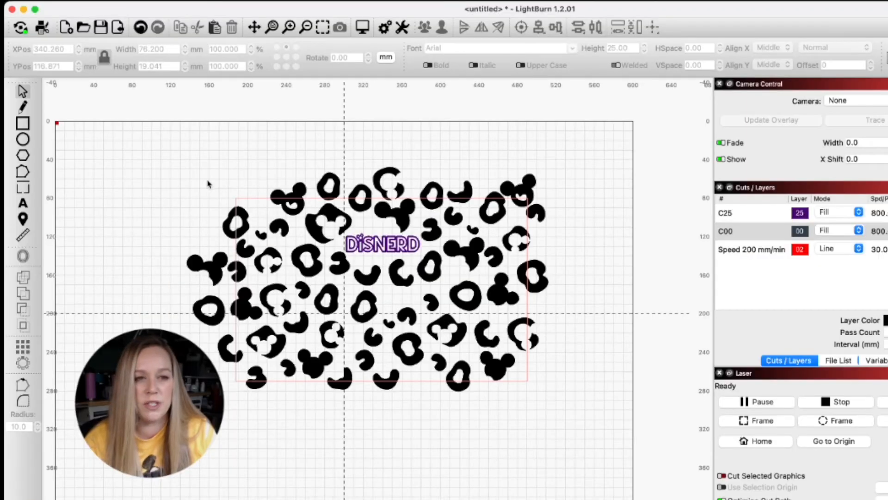
# - Delete the mouse-head spot and the ring spot lying outside the outline's left edge
pyautogui.click(205, 266)
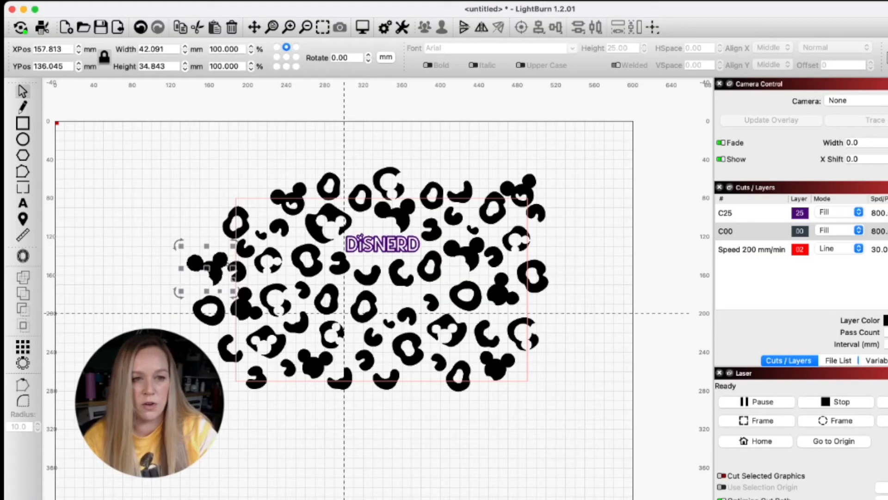
pyautogui.press('Delete')
pyautogui.click(207, 321)
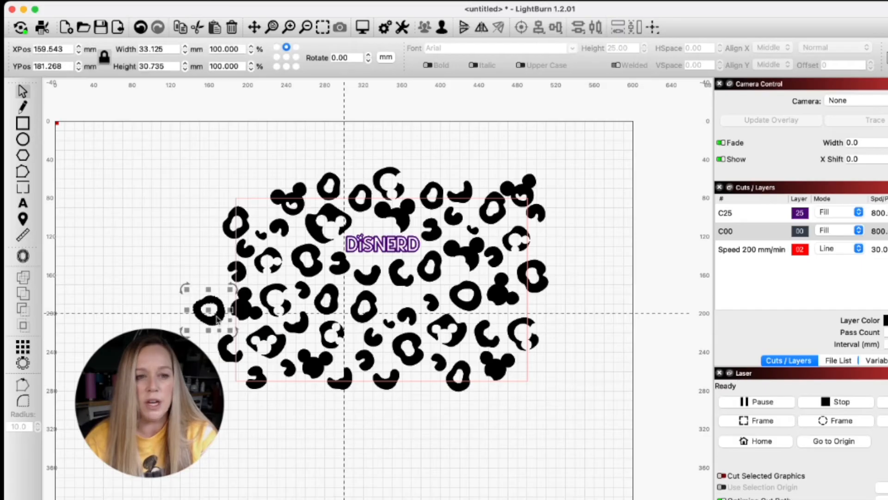
pyautogui.press('Delete')
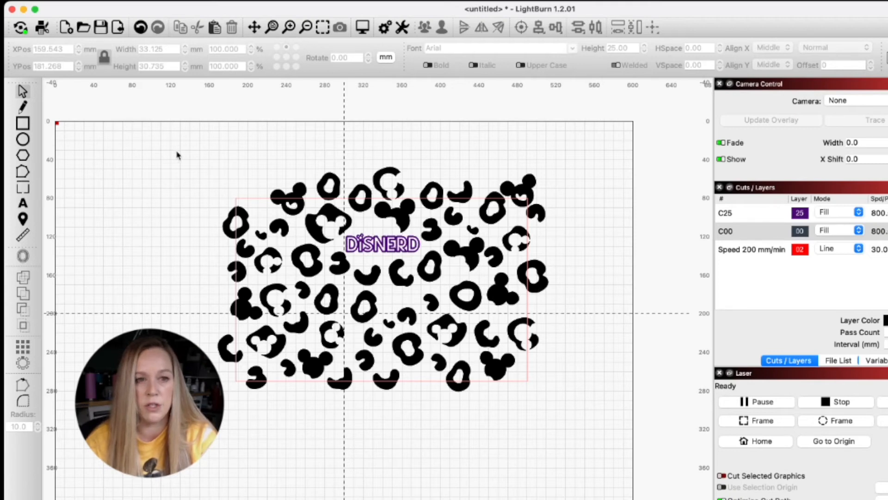
# - Try placing a copy of the whole pattern against the outline's right edge to check for overlaps at the seam
pyautogui.moveTo(202, 223); pyautogui.dragTo(601, 411)
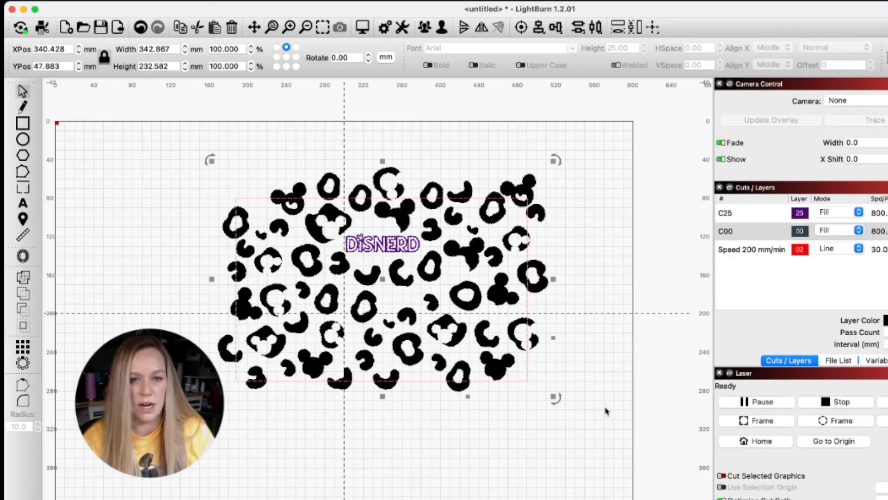
pyautogui.press('super+v')
pyautogui.moveTo(596, 369); pyautogui.dragTo(689, 244)
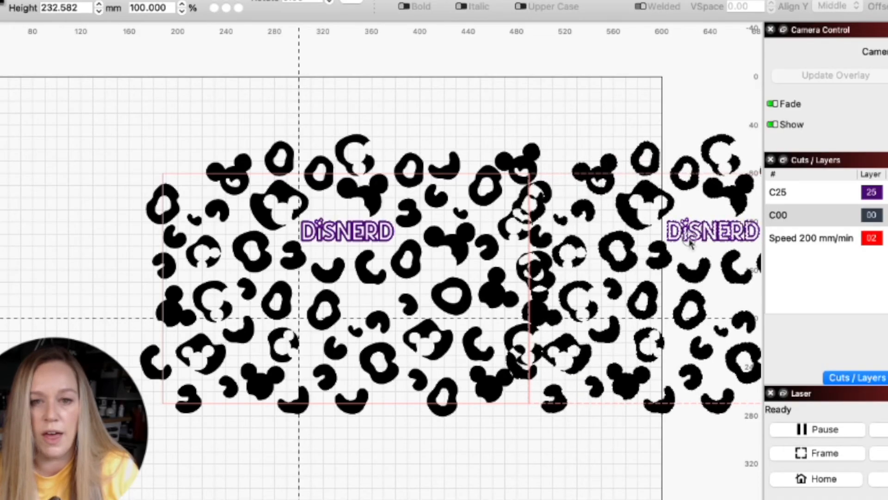
pyautogui.moveTo(689, 244); pyautogui.dragTo(689, 499)
pyautogui.press('super+z')
pyautogui.press('super+z')
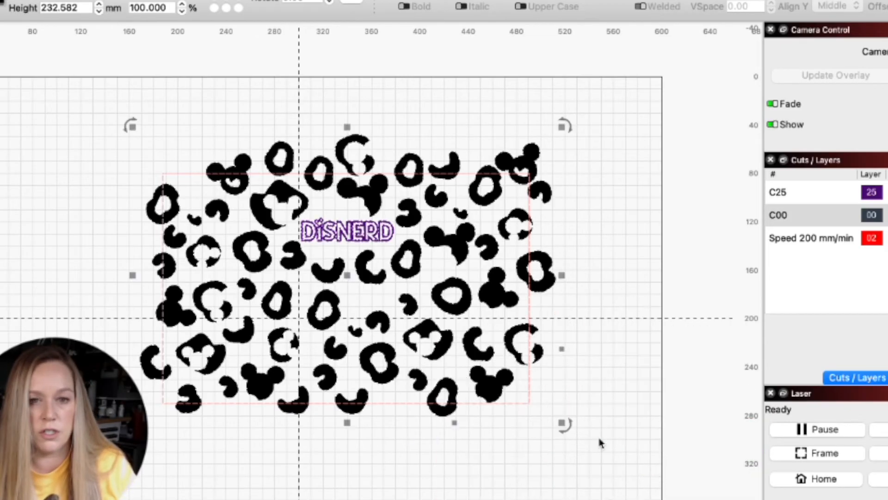
pyautogui.click(600, 443)
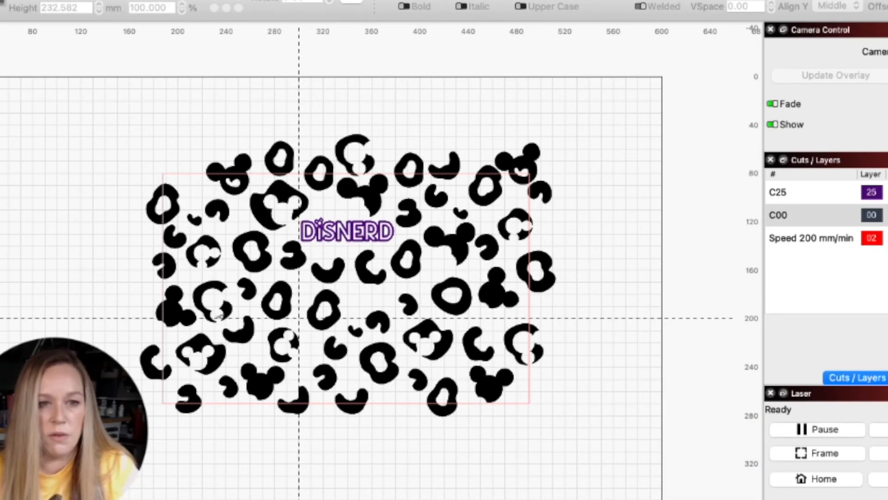
# - Delete the mouse head and lower C-shaped spot on the outline's left edge, plus two small spots on its upper right edge
pyautogui.click(178, 312)
pyautogui.press('Delete')
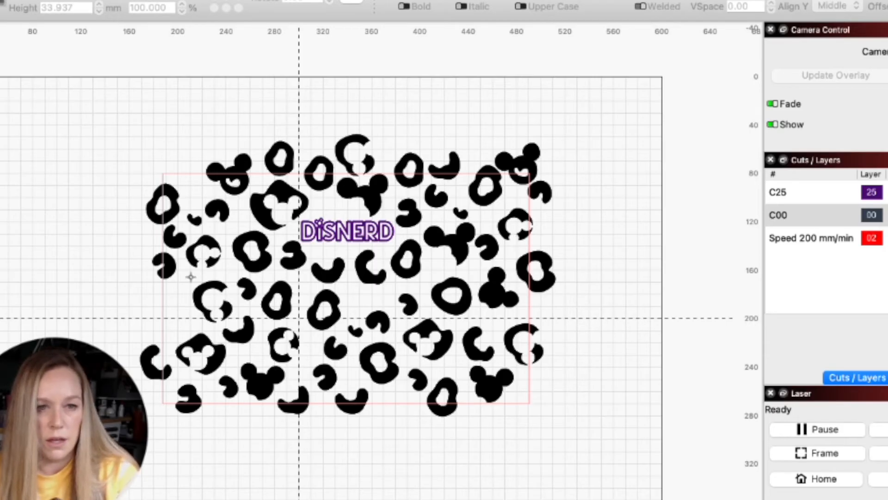
pyautogui.click(527, 222)
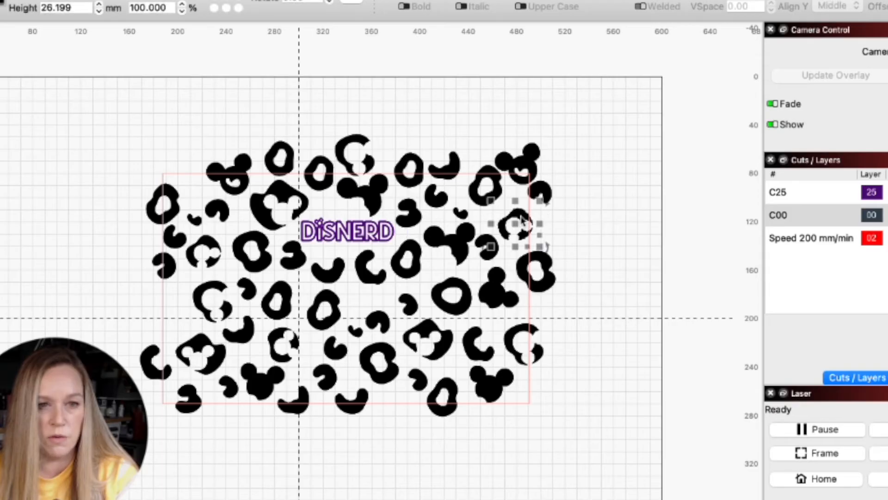
pyautogui.press('Delete')
pyautogui.click(548, 197)
pyautogui.press('Delete')
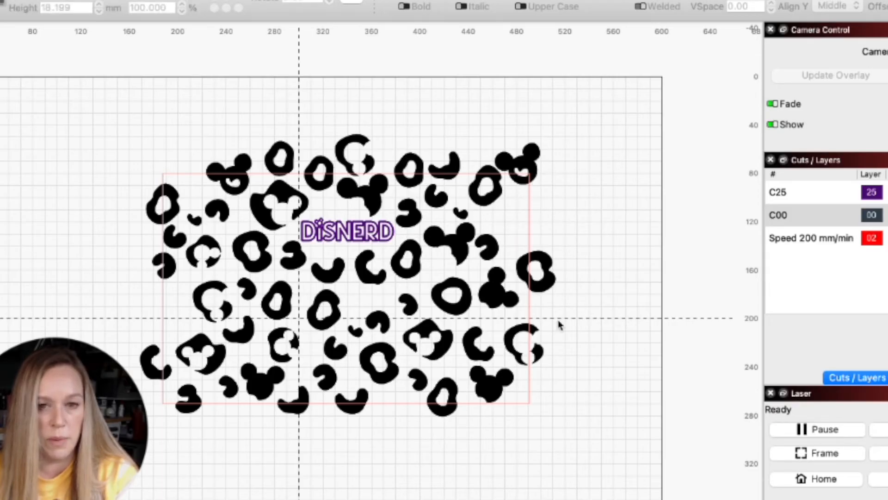
pyautogui.click(153, 360)
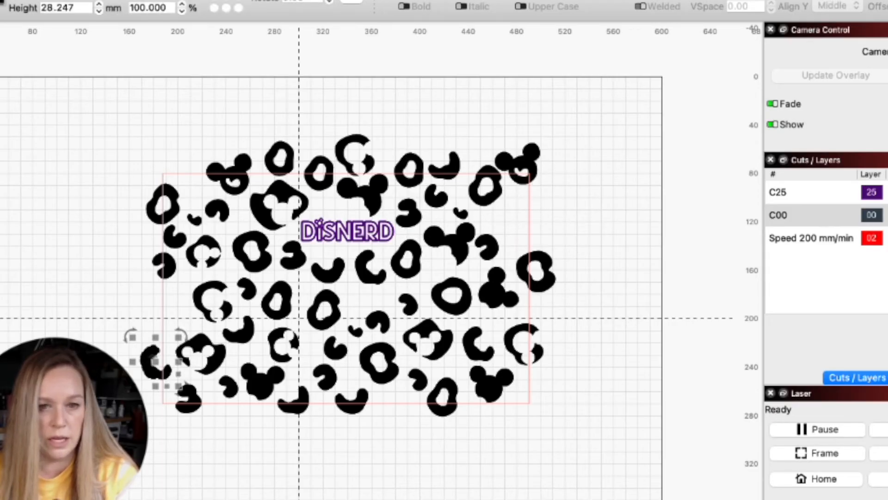
pyautogui.press('Delete')
# - Nudge the lower-left mouse-cutout spot down and left, and raise the C-shaped spot on the outline's lower right edge
pyautogui.press('Tab')
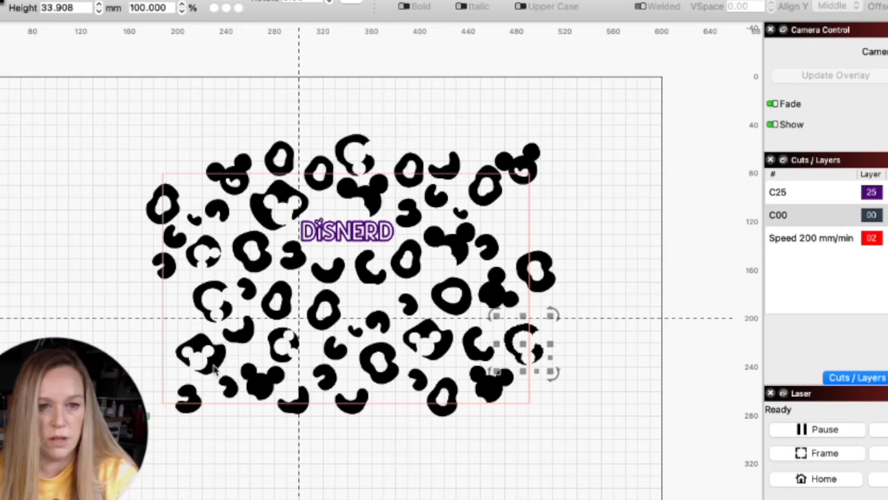
pyautogui.click(215, 368)
pyautogui.press('Down')
pyautogui.press('Left')
pyautogui.click(513, 345)
pyautogui.press('Up')
pyautogui.press('Up')
# - Copy the adjusted pattern and place the duplicate flush with the outline's right edge to inspect the seam
pyautogui.moveTo(92, 127); pyautogui.dragTo(609, 446)
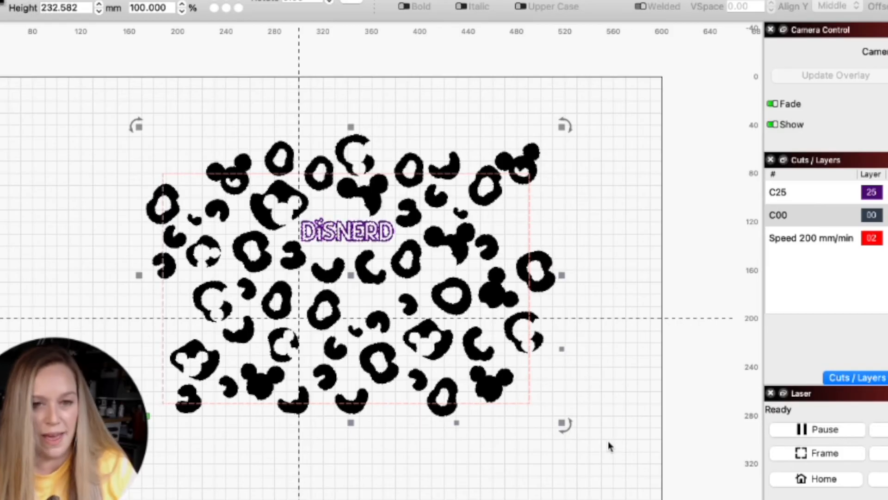
pyautogui.press('super+c')
pyautogui.press('super+v')
pyautogui.moveTo(591, 350); pyautogui.dragTo(683, 280)
pyautogui.click(559, 292)
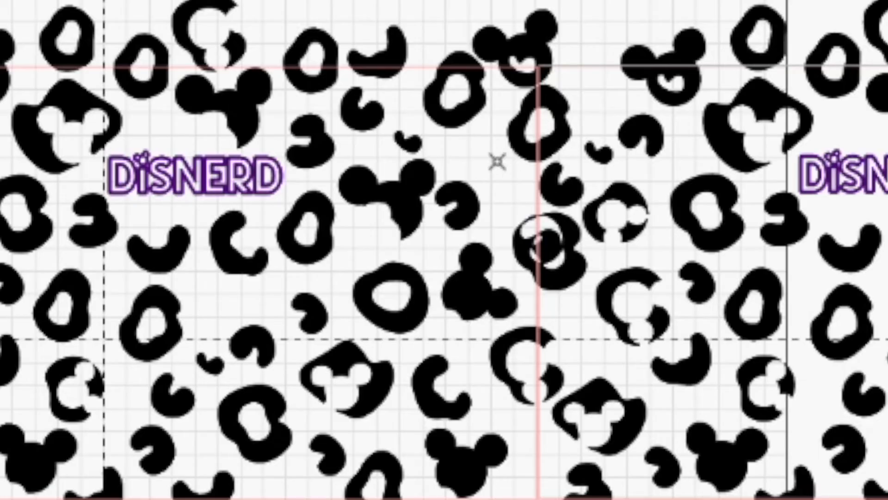
# - Shift the small hooked spot and the ring near the outline's right edge upward, and delete the small overlapping spot on the left edge
pyautogui.moveTo(464, 197); pyautogui.dragTo(486, 169)
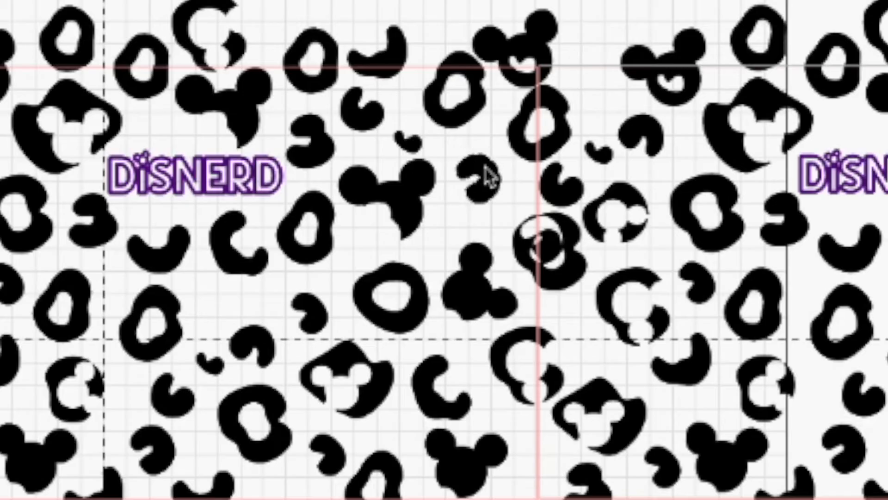
pyautogui.click(567, 272)
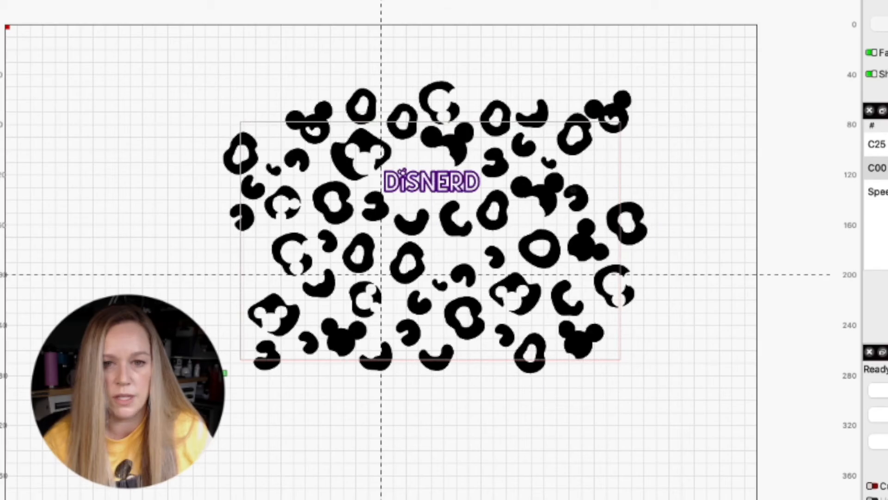
pyautogui.moveTo(574, 190); pyautogui.dragTo(586, 170)
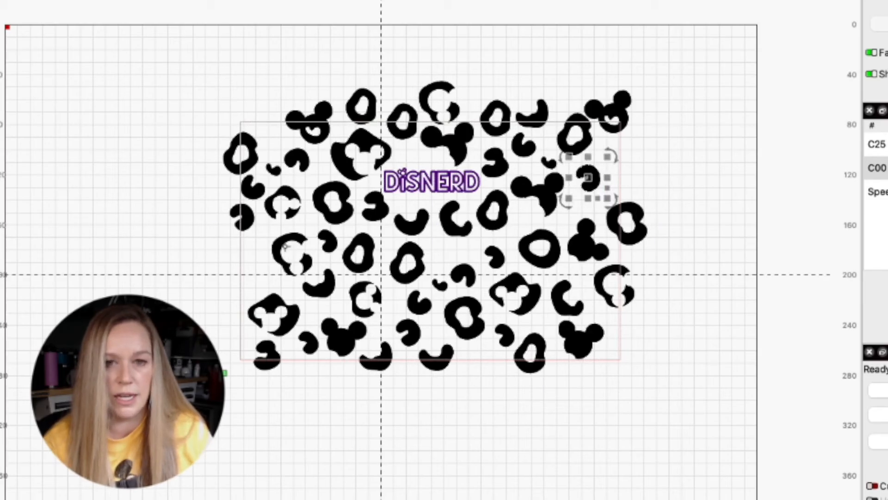
pyautogui.click(242, 215)
# - Duplicate the complete design and align the copy's outline with the right edge of the original
pyautogui.moveTo(184, 69); pyautogui.dragTo(694, 406)
pyautogui.press('super+d')
pyautogui.moveTo(382, 149); pyautogui.dragTo(762, 147)
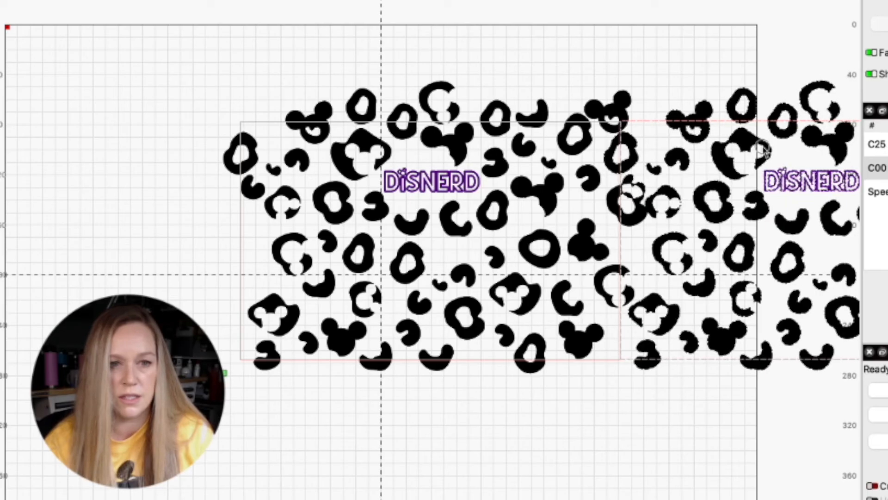
pyautogui.moveTo(762, 148); pyautogui.dragTo(763, 147)
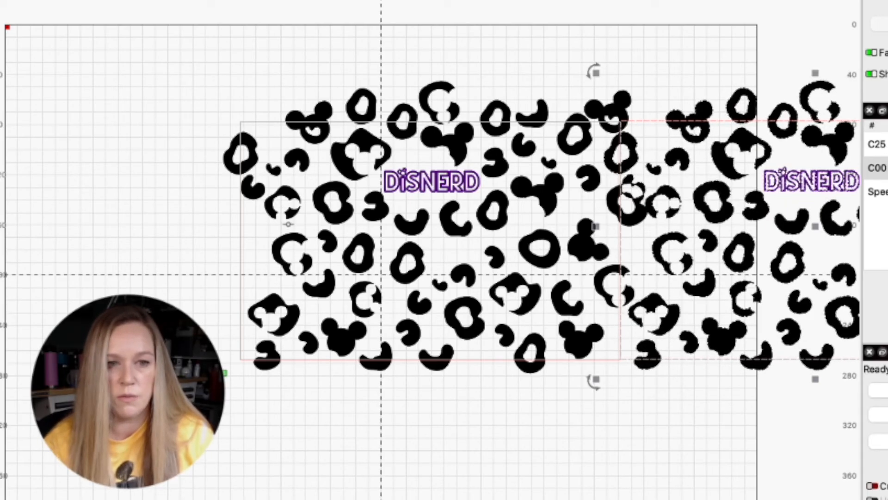
# - Move the left mouse-cutout ring slightly down and right, and relocate the small hooked spot to the empty area lower on the left edge
pyautogui.click(291, 224)
pyautogui.moveTo(290, 223); pyautogui.dragTo(298, 230)
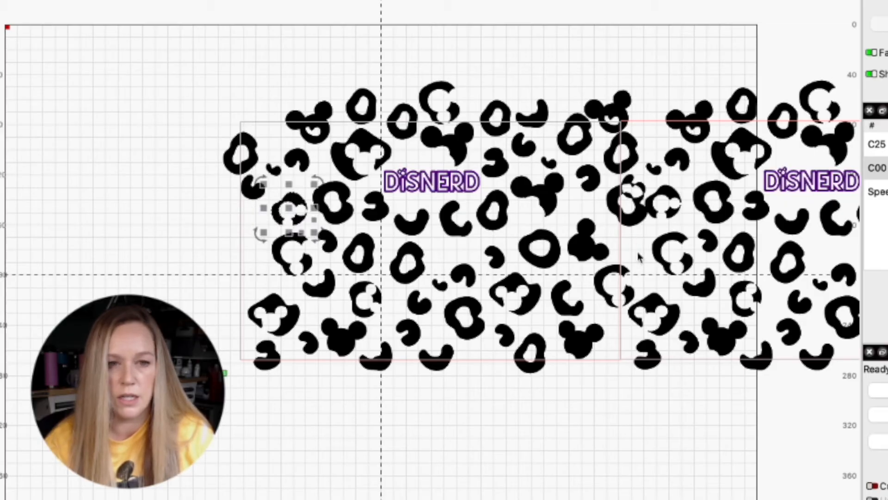
pyautogui.moveTo(254, 188); pyautogui.dragTo(262, 278)
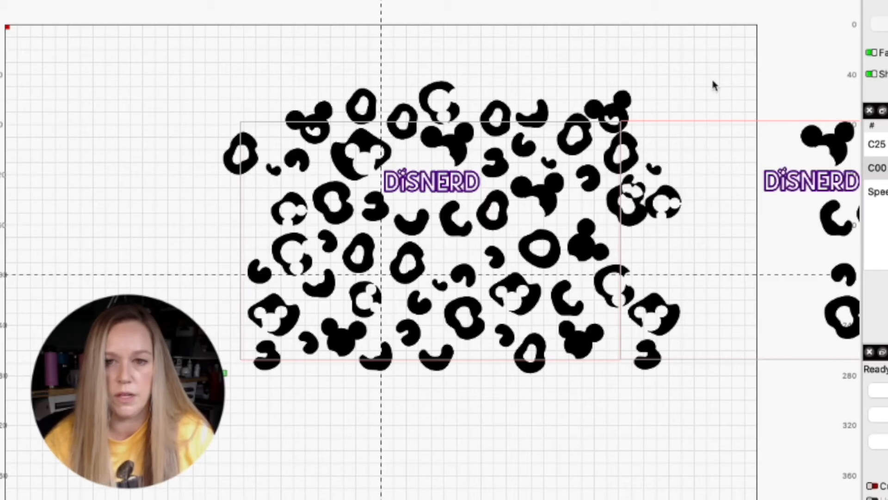
# - Replace the old test copy with an updated one beside the original, keeping the ring on the right edge instead of the left
pyautogui.moveTo(710, 63); pyautogui.dragTo(845, 408)
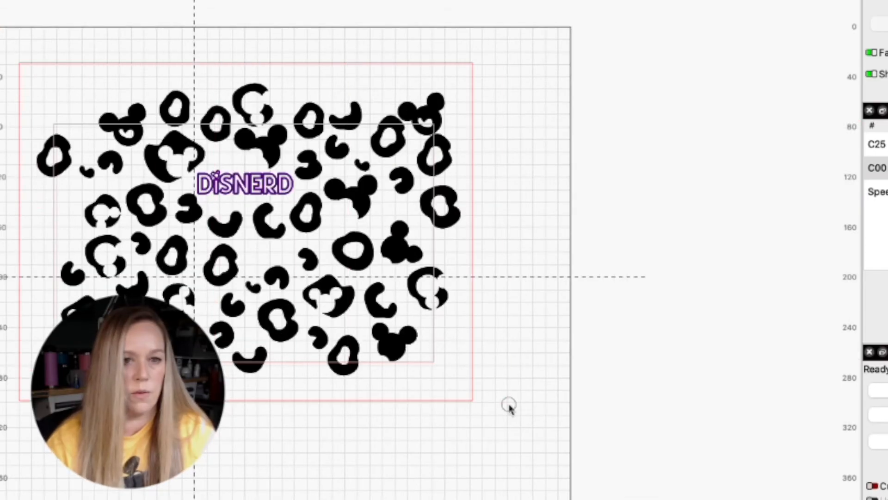
pyautogui.moveTo(509, 407); pyautogui.dragTo(524, 406)
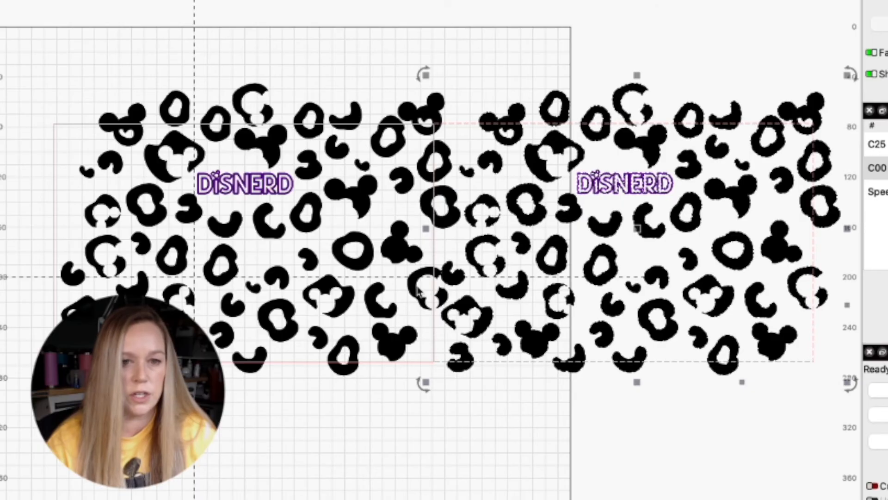
# - Lower the C-shaped spot on the outline's right edge slightly, and move the ring above it down and a little left
pyautogui.click(422, 289)
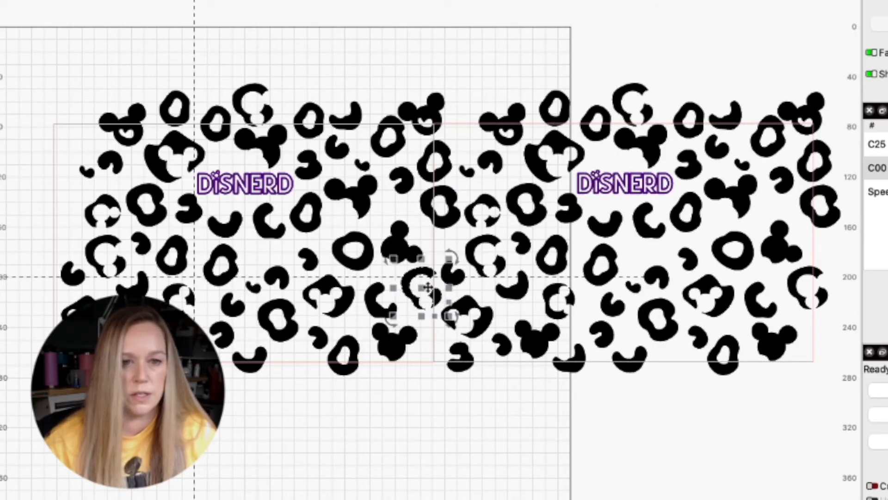
pyautogui.moveTo(427, 288); pyautogui.dragTo(428, 294)
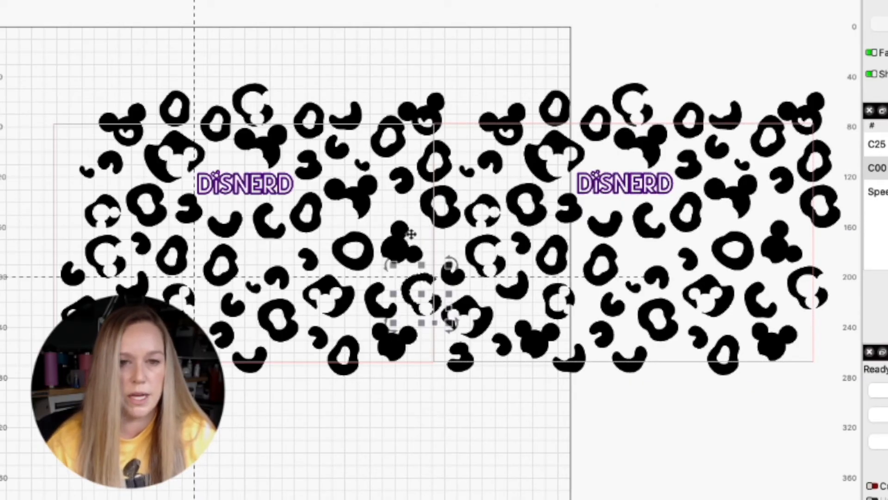
pyautogui.click(442, 221)
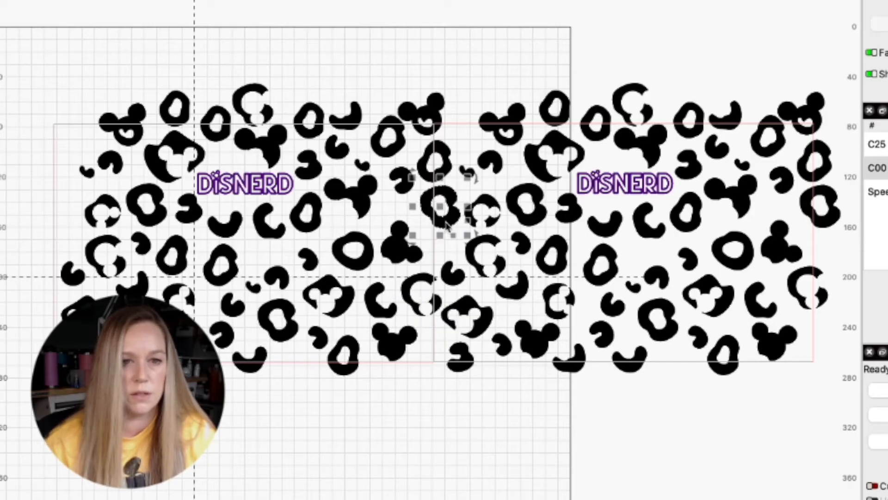
pyautogui.moveTo(447, 223); pyautogui.dragTo(447, 227)
pyautogui.press('Down')
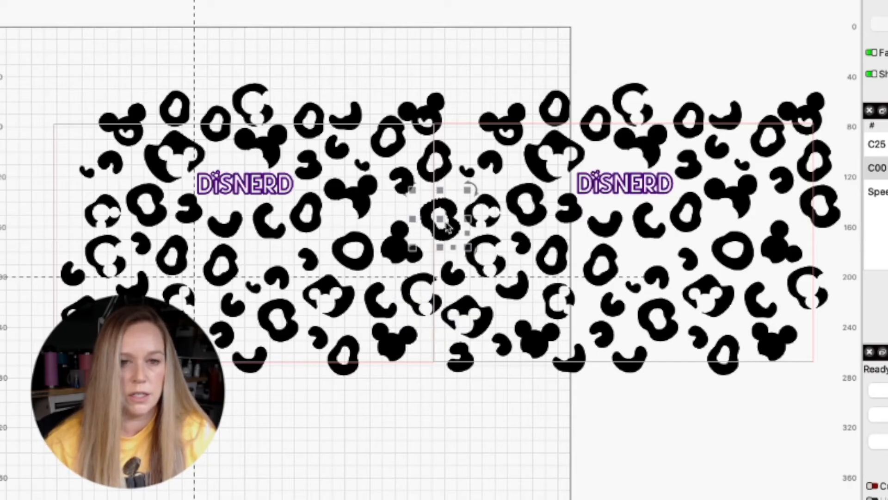
pyautogui.press('Left')
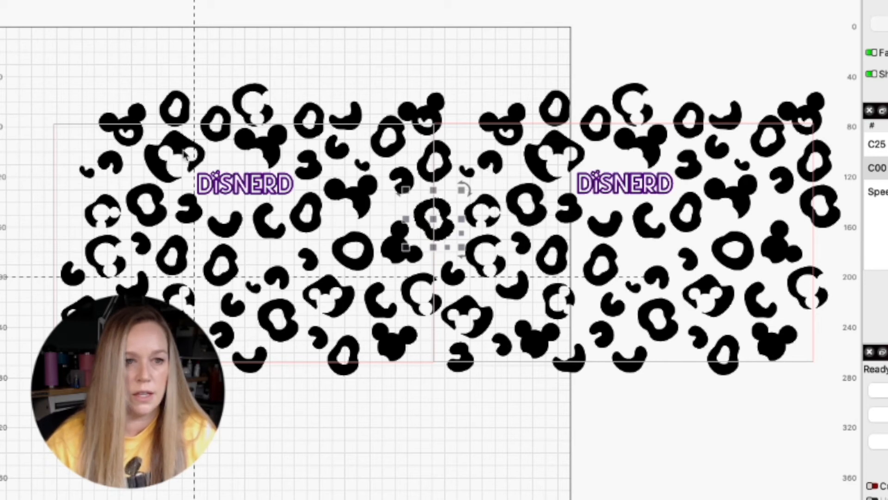
# - Move the small hooked spot into the outline's upper-left corner and delete the pattern copy
pyautogui.moveTo(116, 163); pyautogui.dragTo(81, 142)
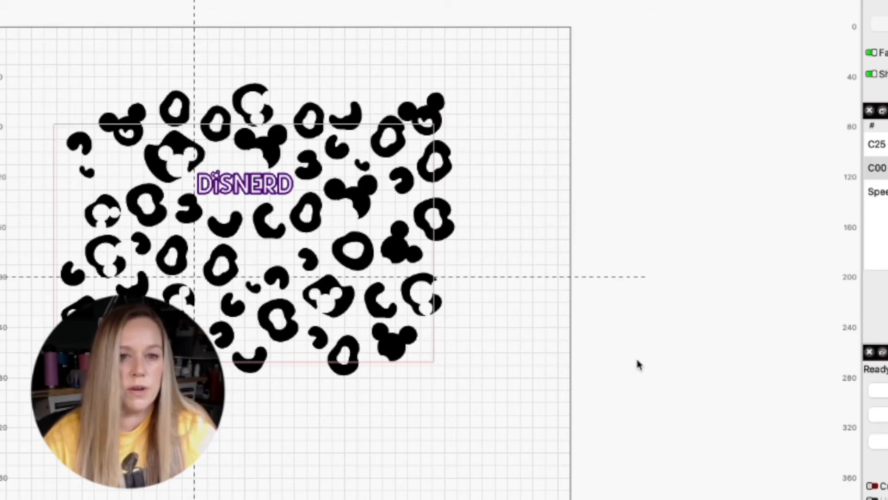
# - Rotate the entire spot pattern, lettering and outline 90 degrees counterclockwise and move them down and right within the work area
pyautogui.moveTo(638, 437); pyautogui.dragTo(777, 430)
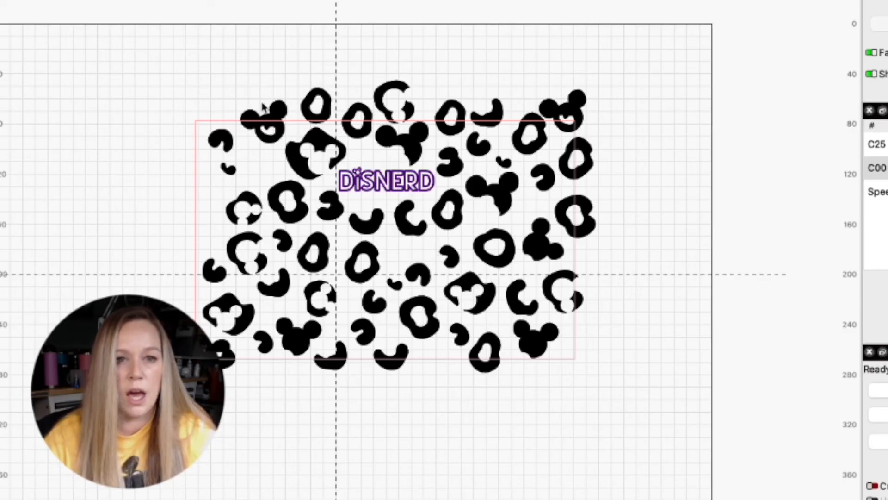
pyautogui.click(568, 111)
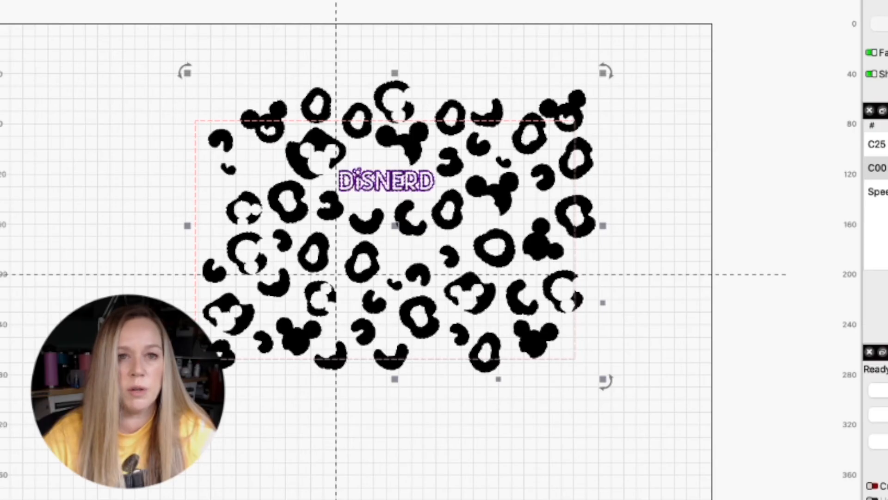
pyautogui.press(',')
pyautogui.moveTo(440, 240); pyautogui.dragTo(424, 442)
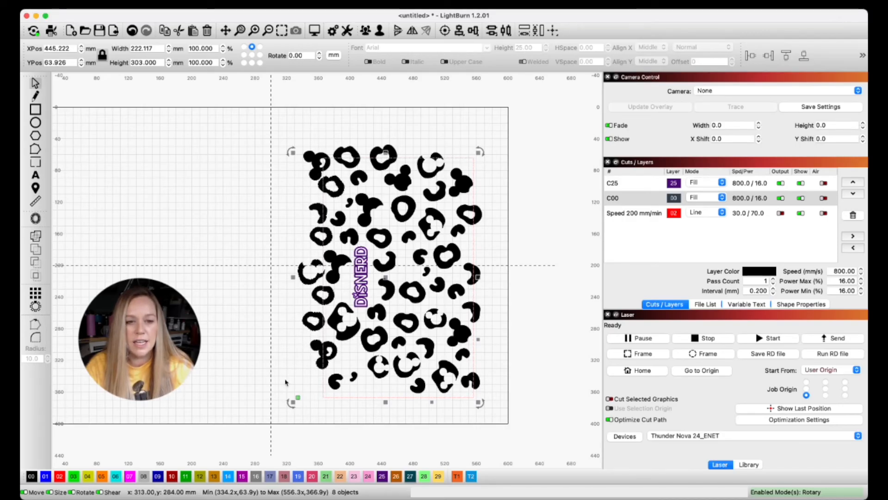
pyautogui.click(284, 127)
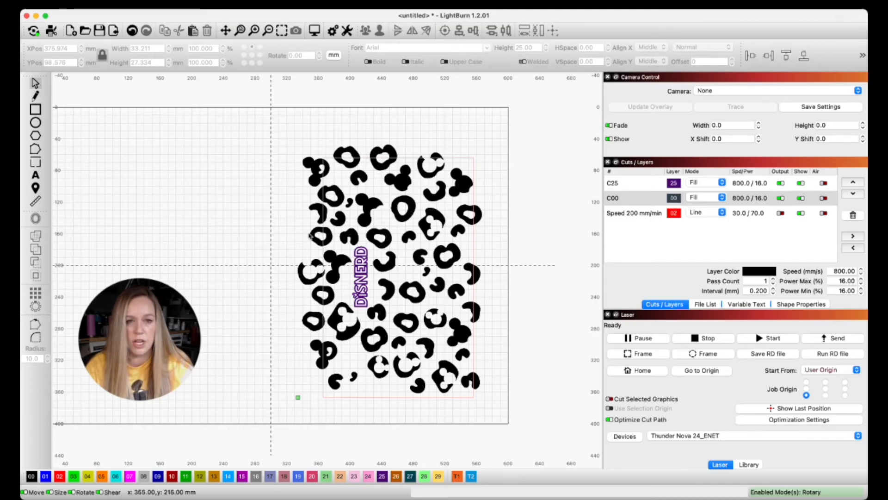
# - Cut the spots overhanging the rotated outline's left edge with the outline using Cut Shapes, and delete the cut-off outer pieces
pyautogui.click(309, 165)
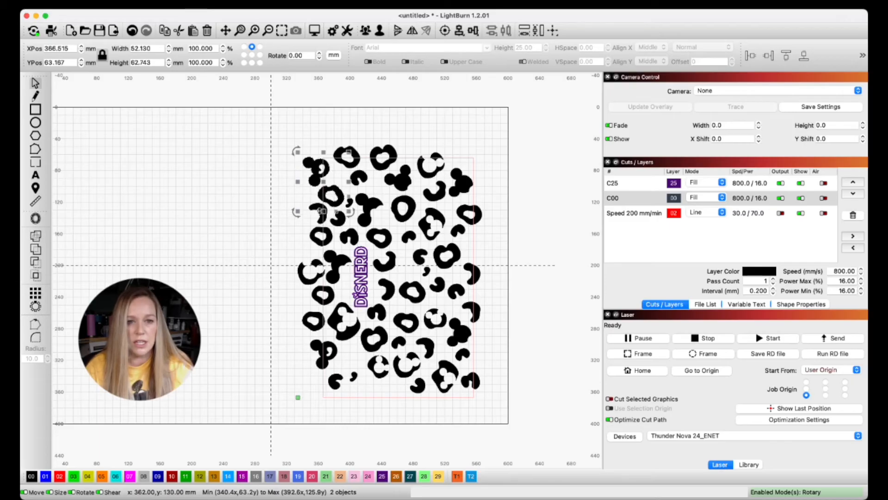
pyautogui.keyDown('shift'); pyautogui.click(309, 266); pyautogui.keyUp('shift')
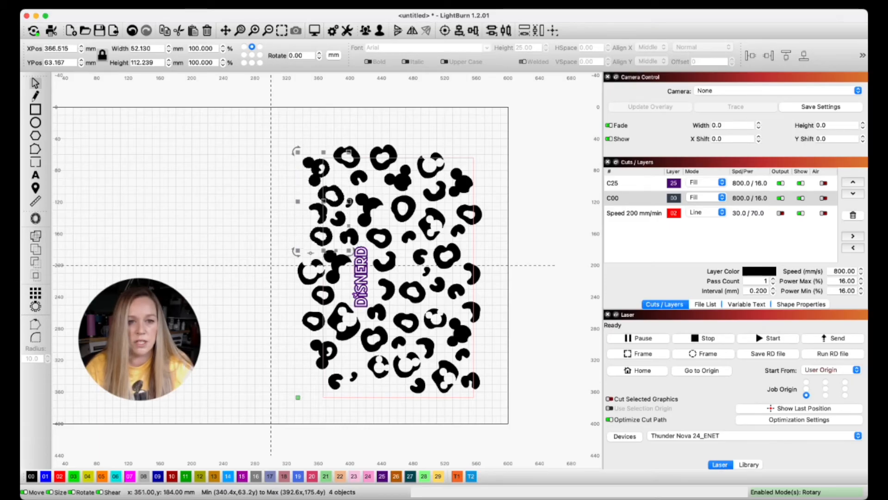
pyautogui.keyDown('shift'); pyautogui.click(312, 300); pyautogui.keyUp('shift')
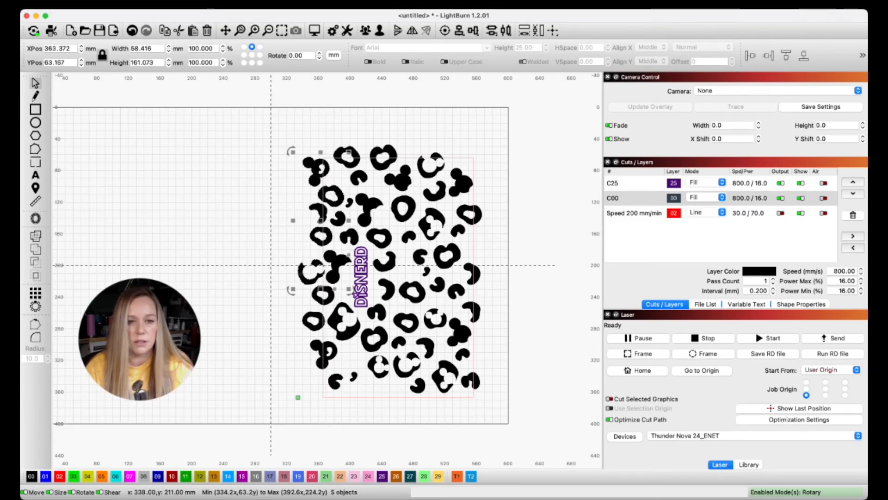
pyautogui.keyDown('shift'); pyautogui.click(313, 300); pyautogui.keyUp('shift')
pyautogui.keyDown('shift'); pyautogui.click(304, 320); pyautogui.keyUp('shift')
pyautogui.keyDown('shift'); pyautogui.click(324, 355); pyautogui.keyUp('shift')
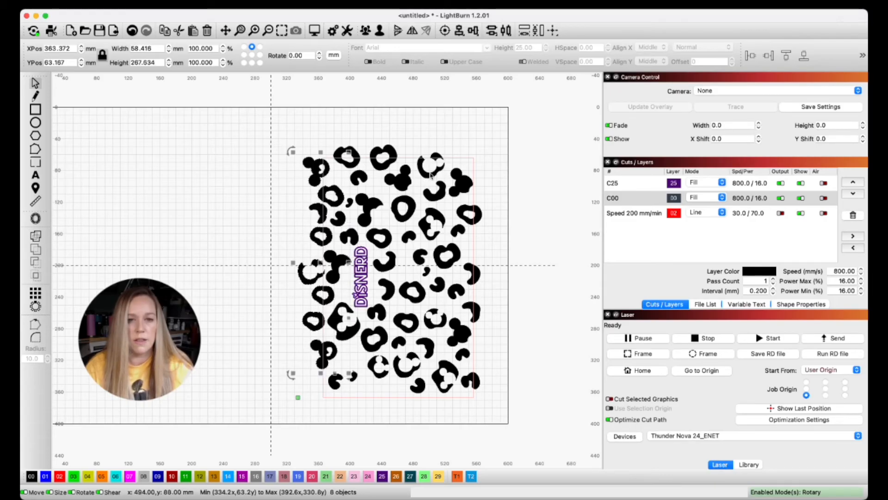
pyautogui.keyDown('shift'); pyautogui.click(466, 160); pyautogui.keyUp('shift')
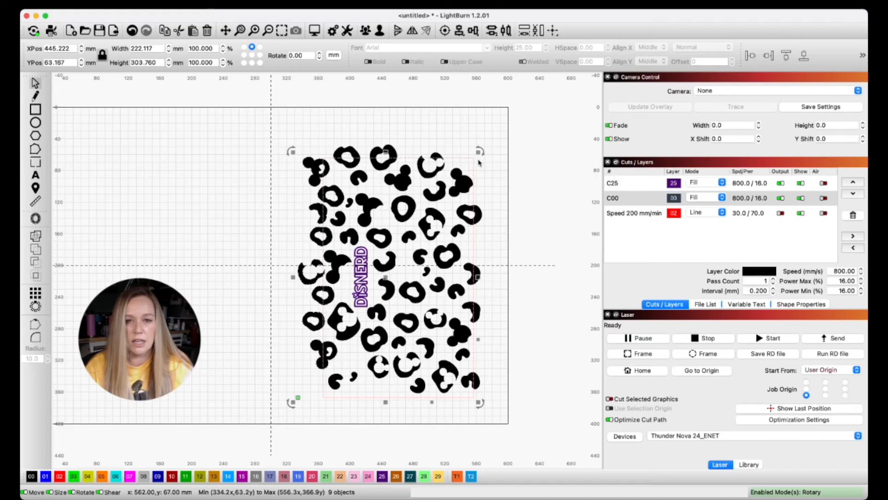
pyautogui.click(105, 4)
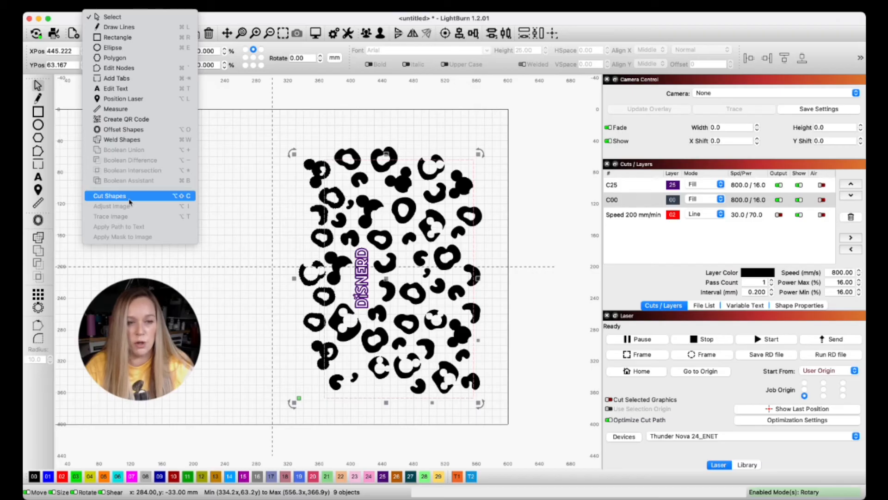
pyautogui.click(129, 199)
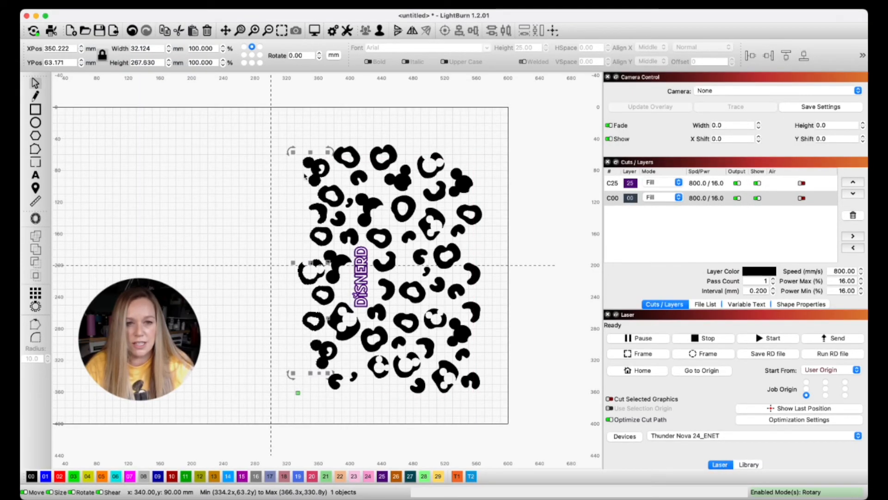
pyautogui.moveTo(310, 165); pyautogui.dragTo(190, 168)
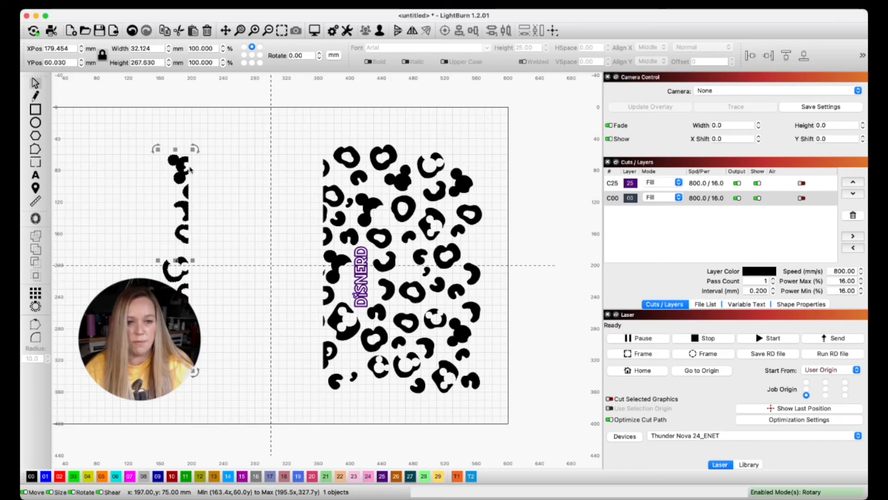
pyautogui.press('Delete')
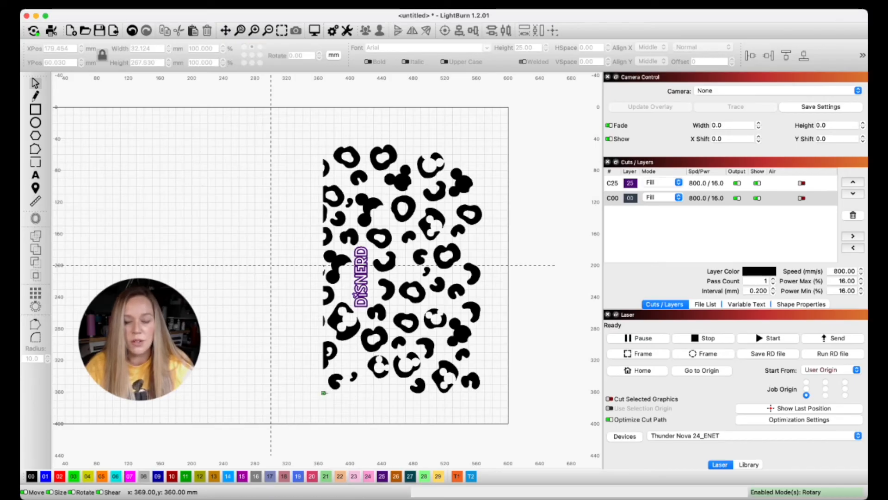